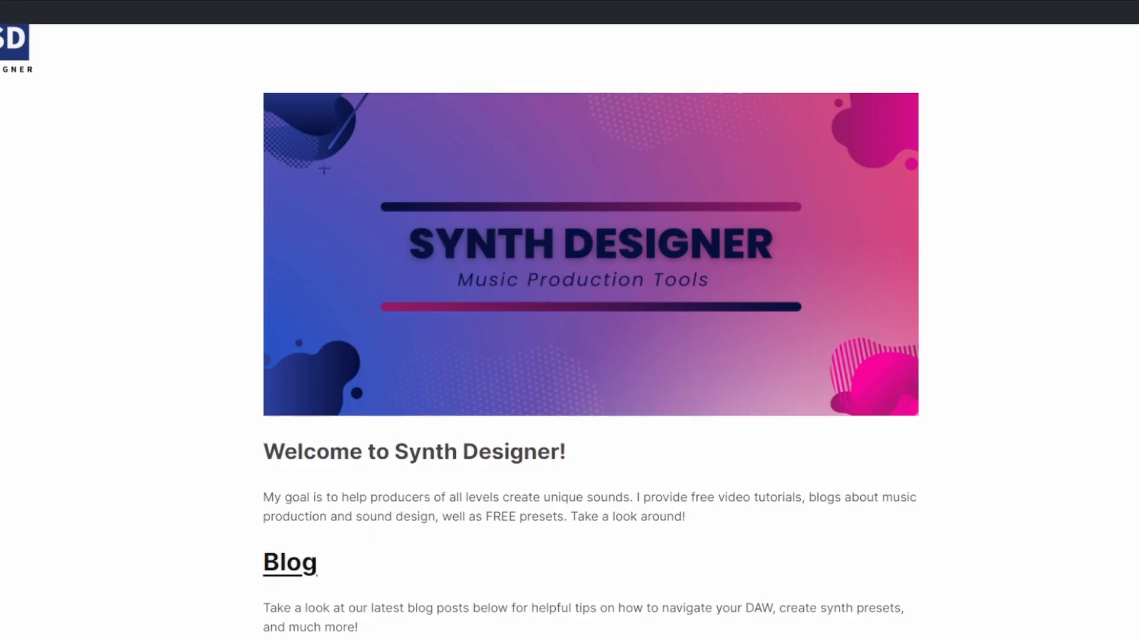
Step: Look through the Synth Designer home page and the Synthwave Essentials Volume 1 preset pack page
scroll(317, 329, "down", 4)
scroll(909, 458, "down", 4)
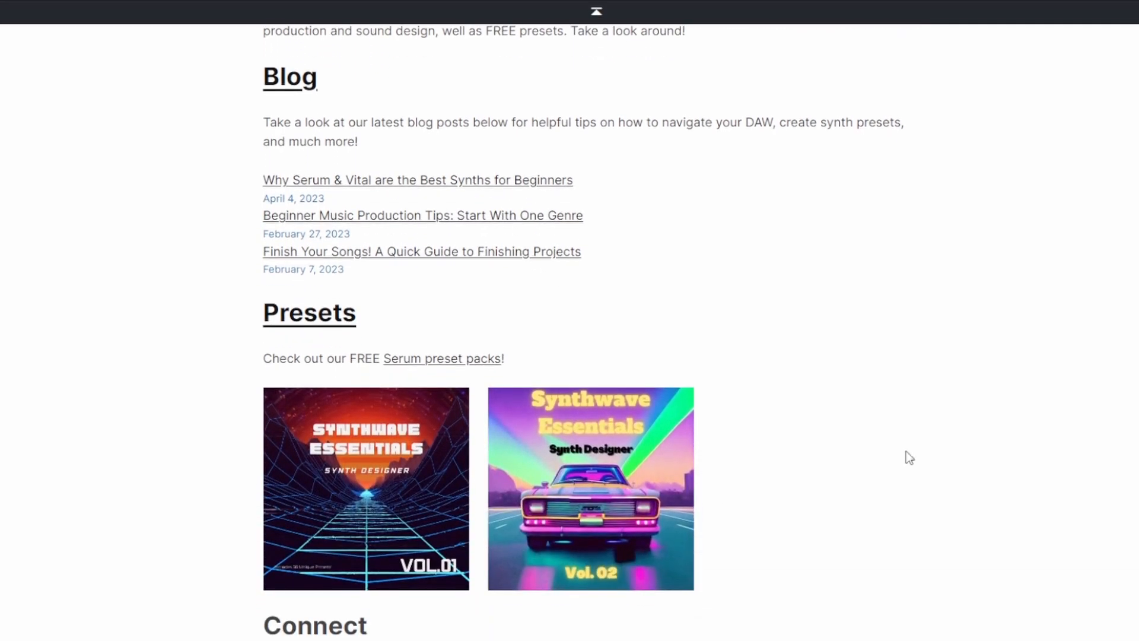
left_click(407, 468)
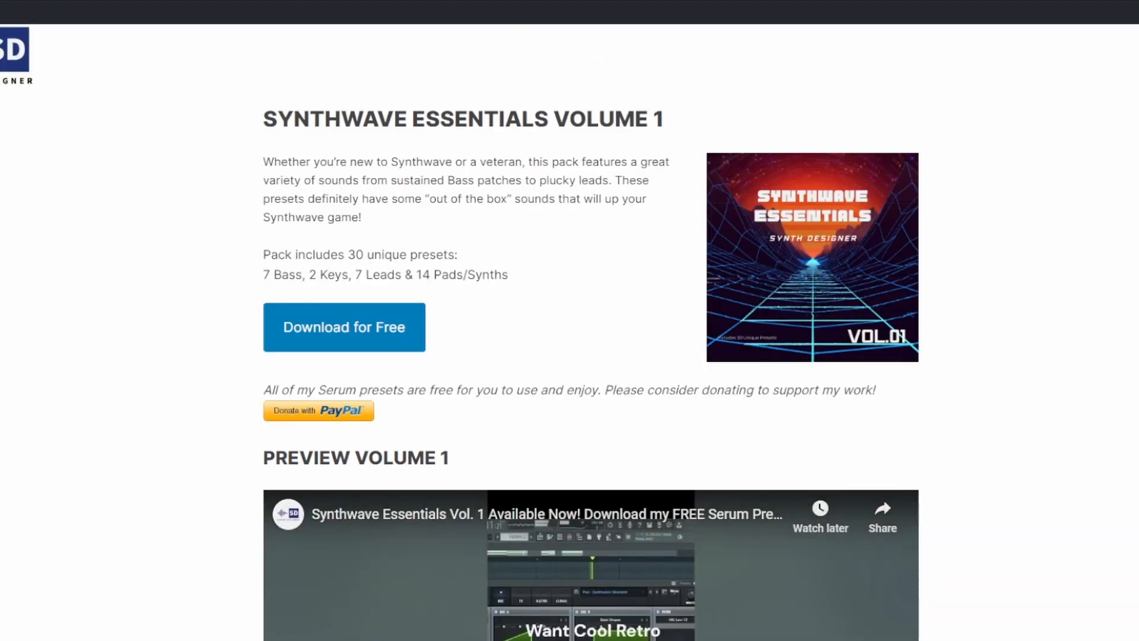
scroll(570, 332, "down", 5)
scroll(569, 332, "up", 2)
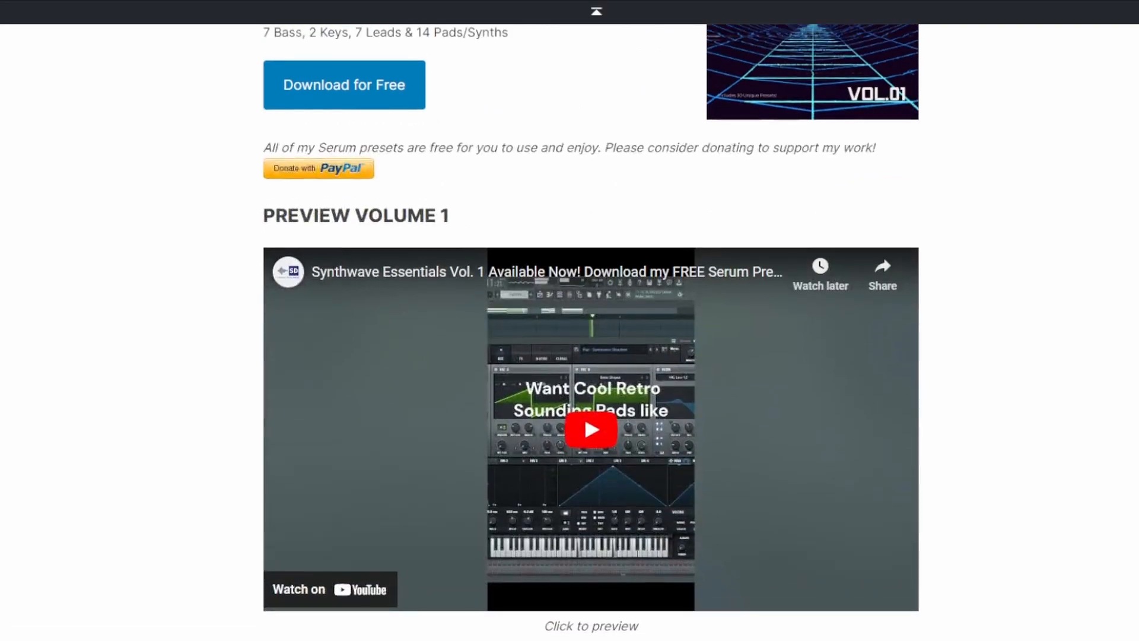
key("alt+Left")
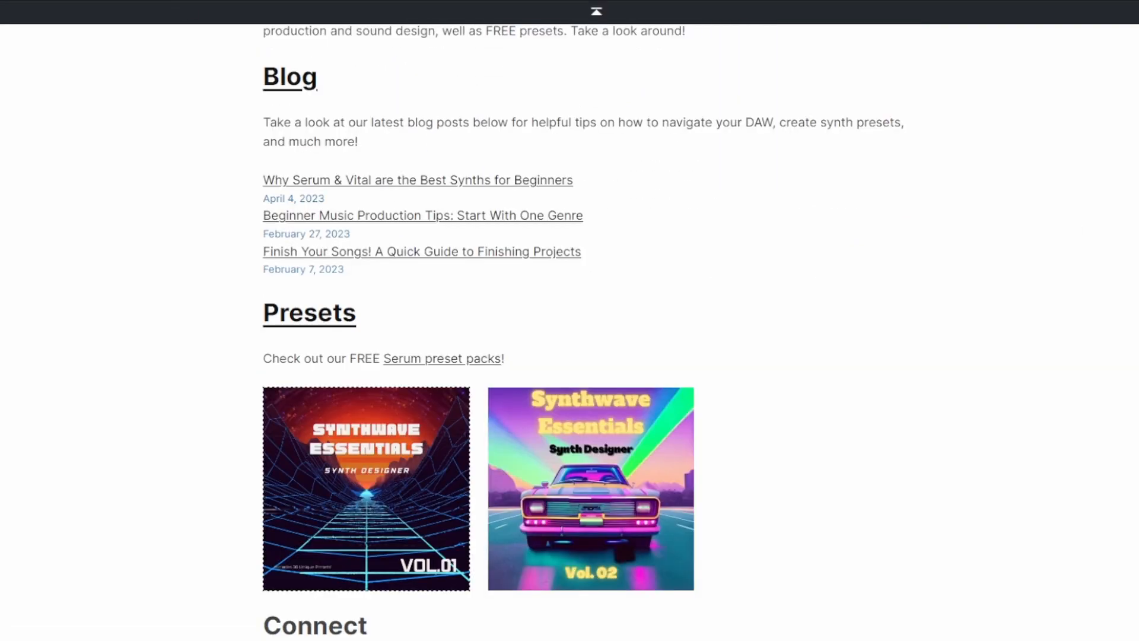
scroll(570, 332, "down", 8)
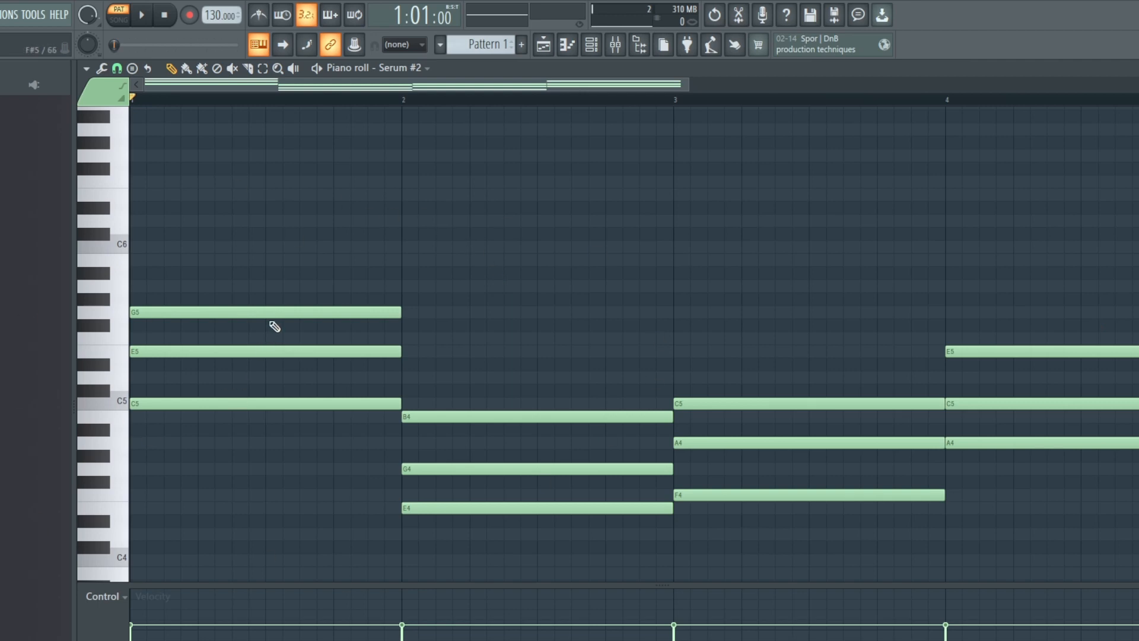
Step: Audition the first chord's top note and two notes on the typing keyboard with the Serum #2 sound
left_click_drag(270, 312, 305, 309)
key("z")
key("q")
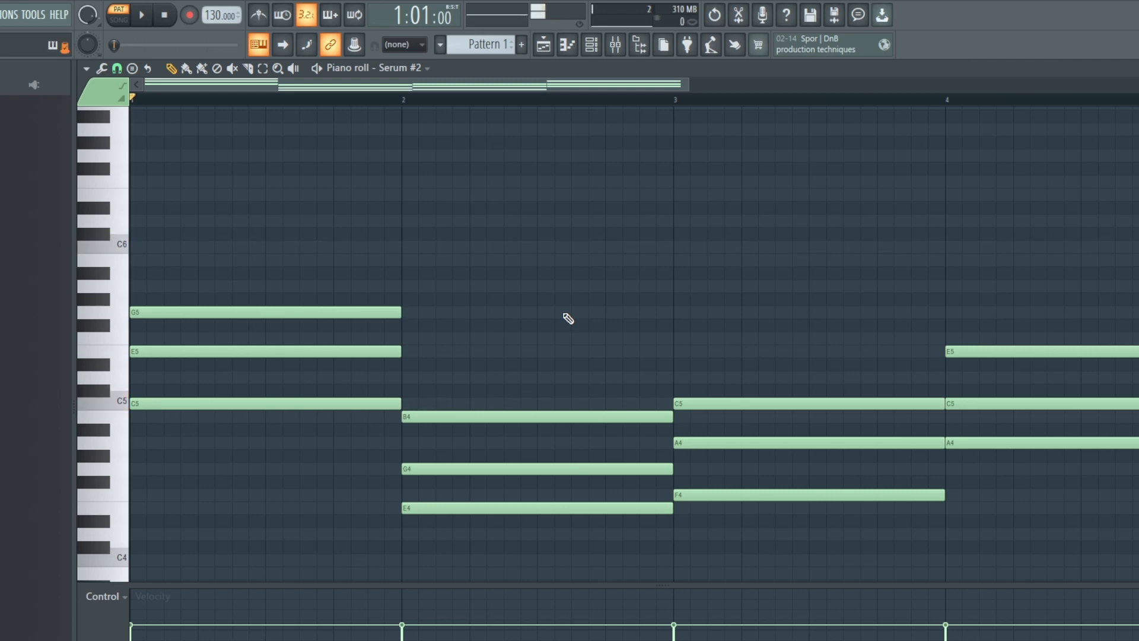
Step: Open the SPAN analyzer on mixer Insert 5 and compare the spectra of single notes played on the typing keyboard
left_click(591, 45)
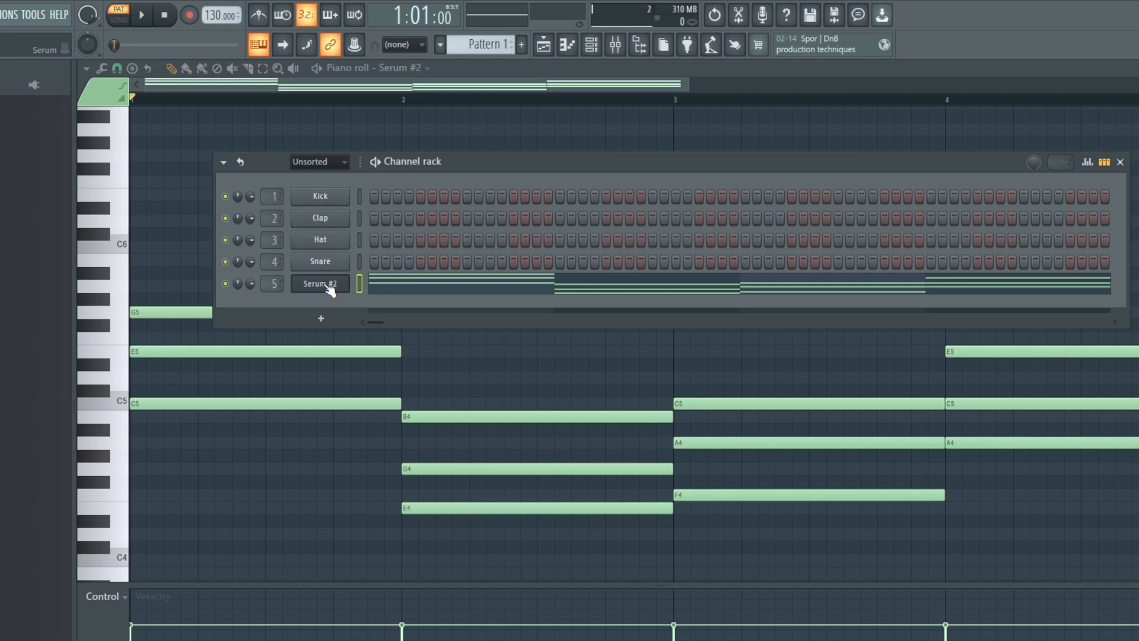
left_click(614, 44)
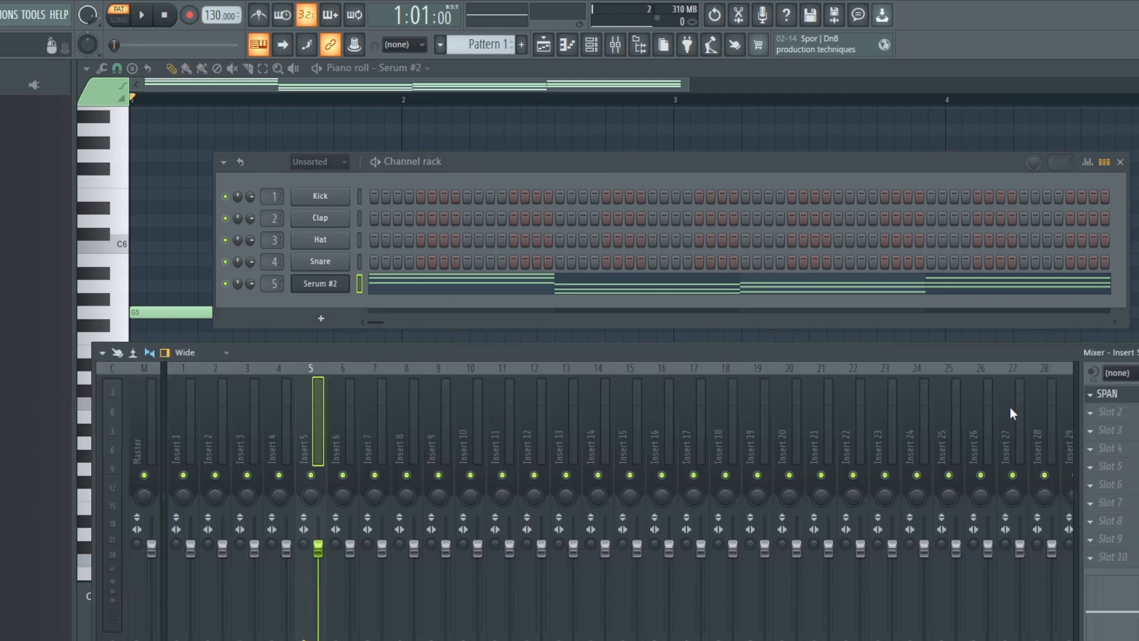
left_click(1106, 393)
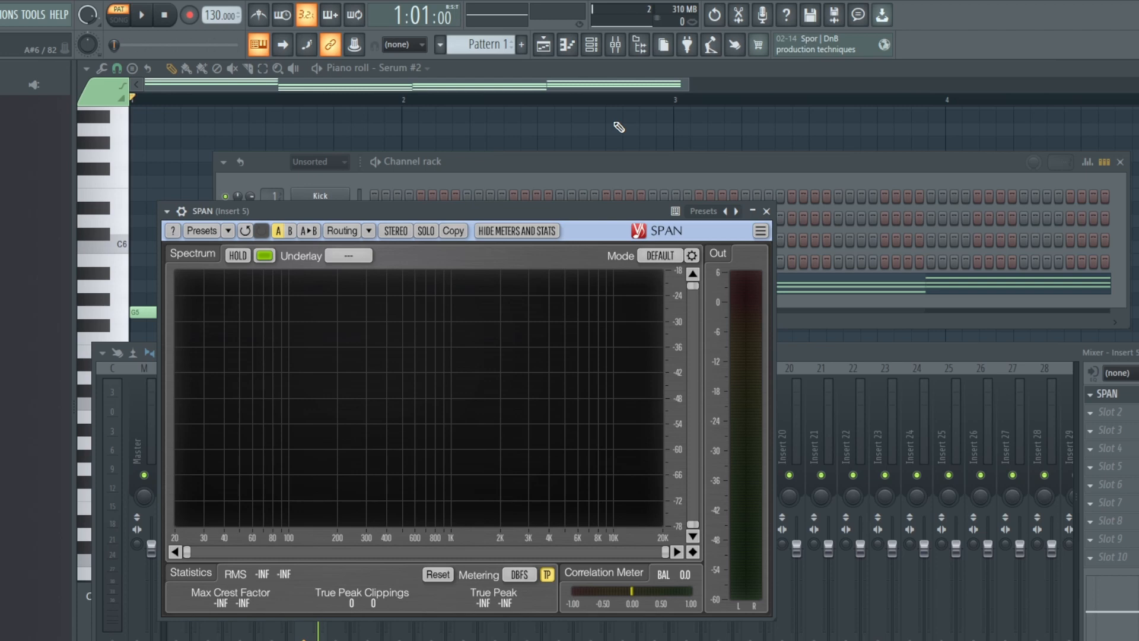
key("q")
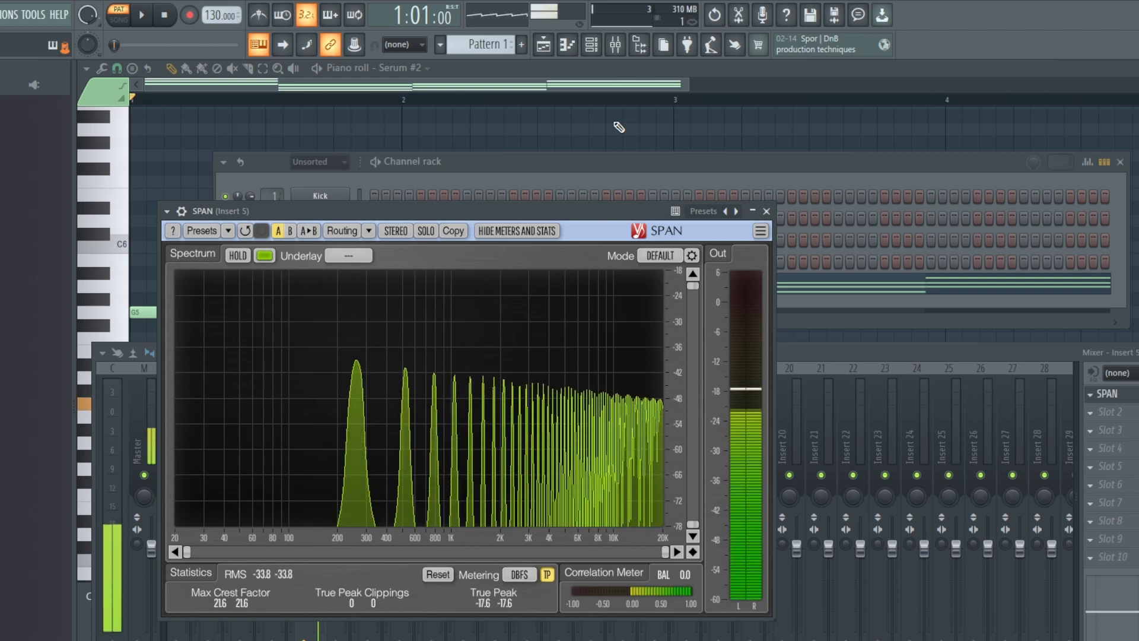
key("i")
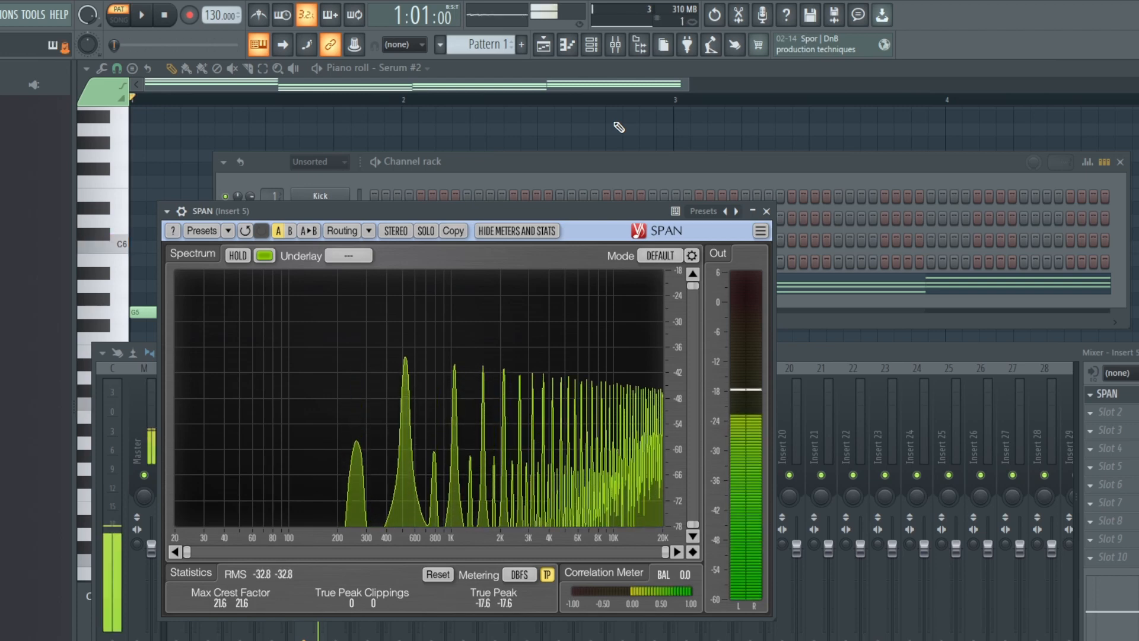
key("q")
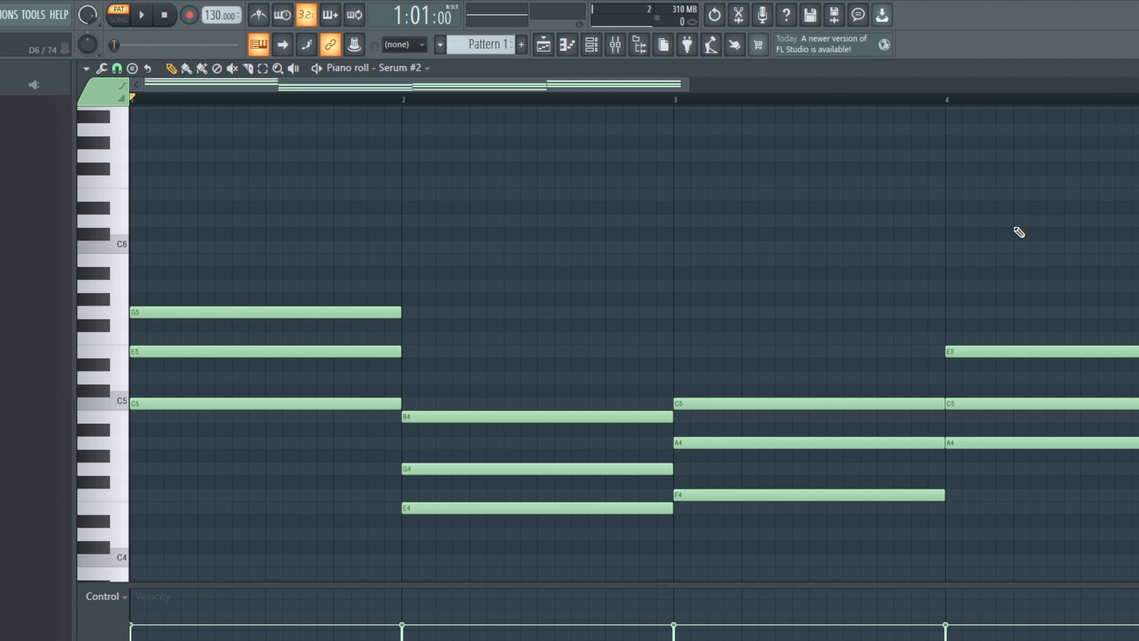
Step: Play back the original chord progression and examine its frequency spectrum in SPAN on mixer Insert 5
key("space")
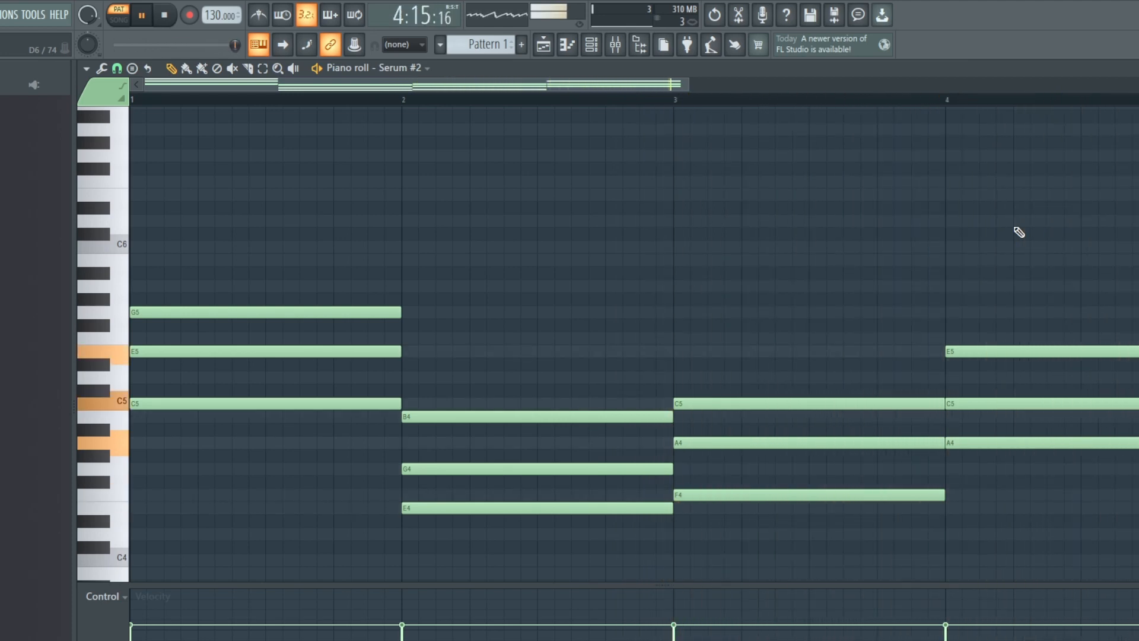
key("space")
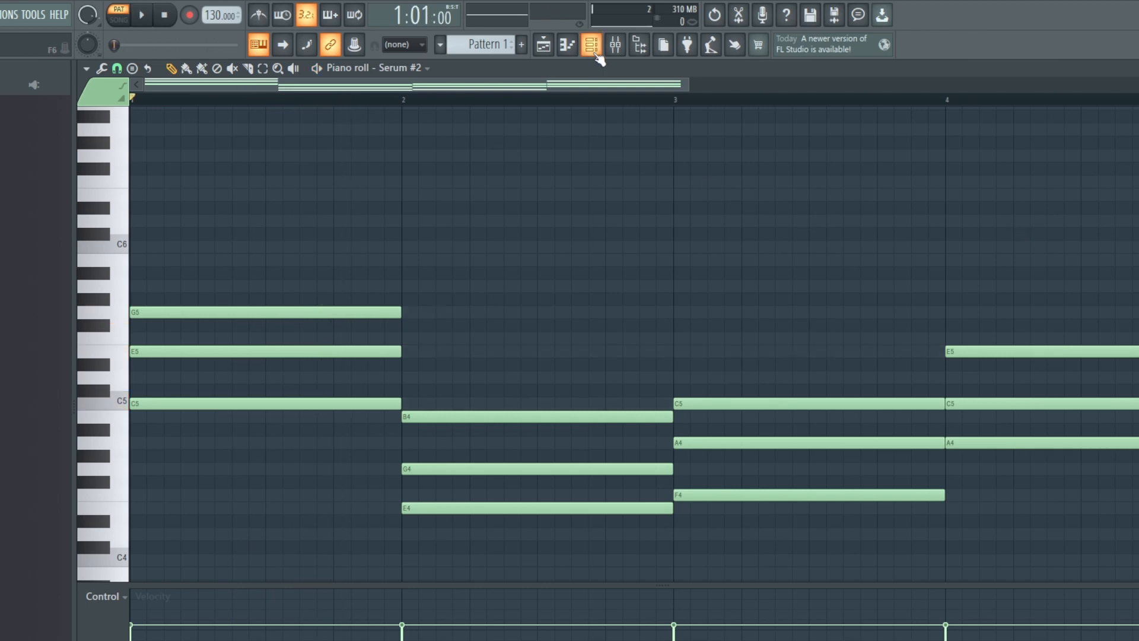
left_click(616, 45)
left_click(617, 45)
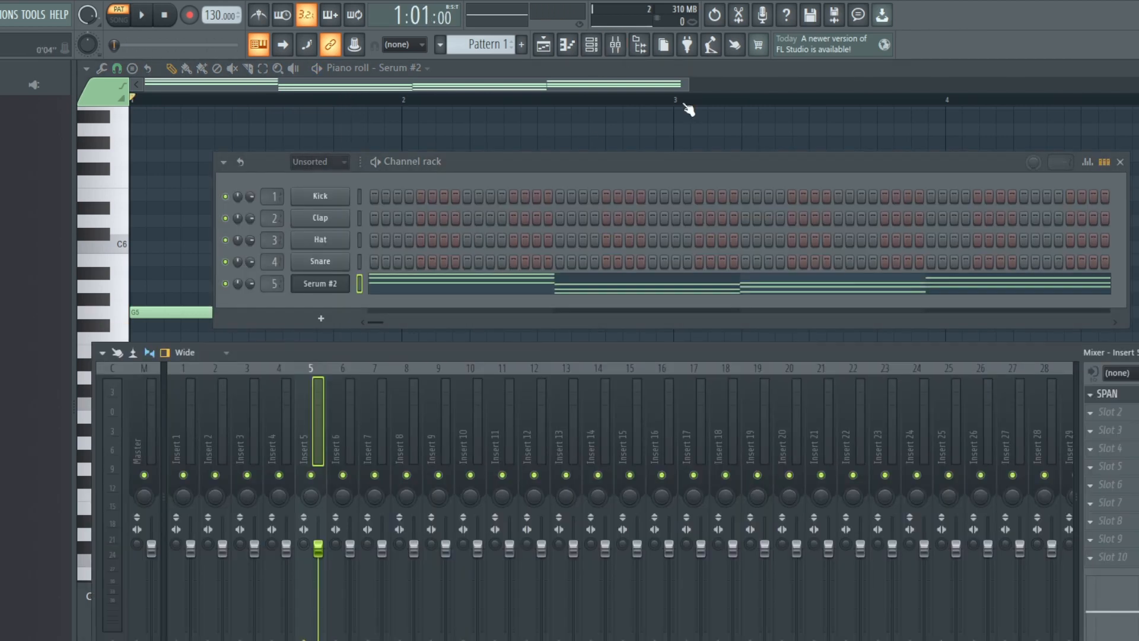
left_click(1117, 398)
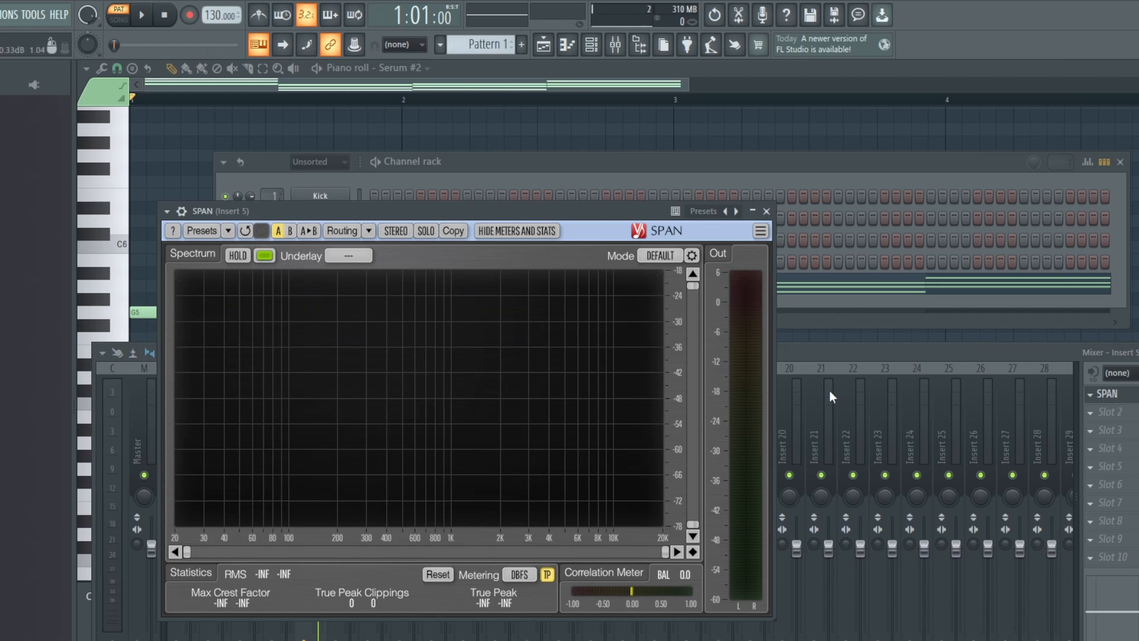
key("space")
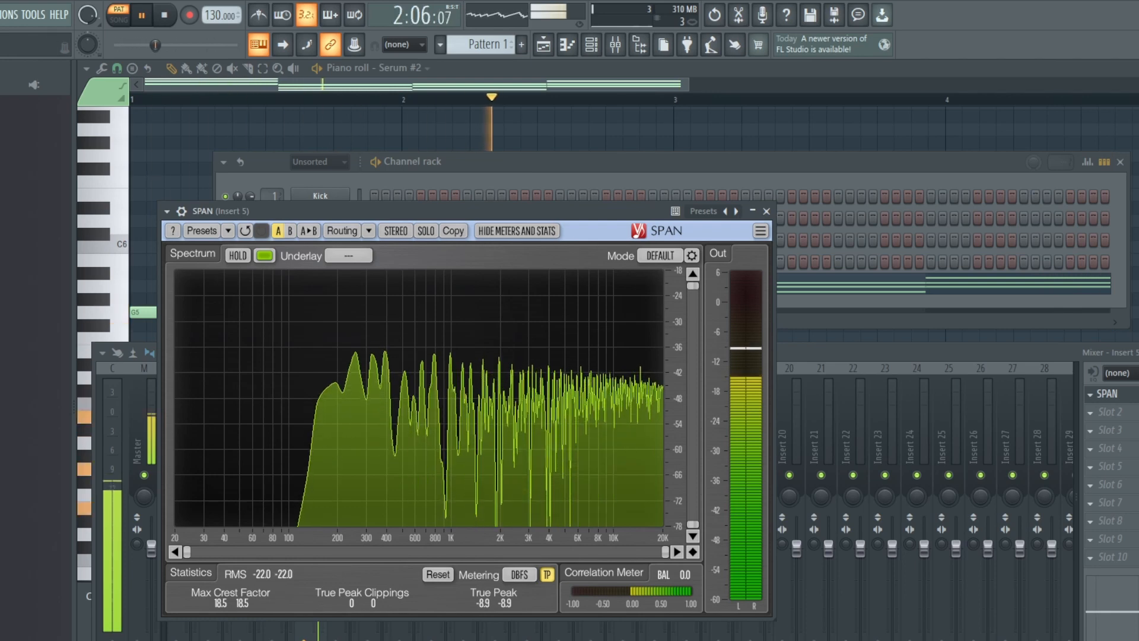
key("space")
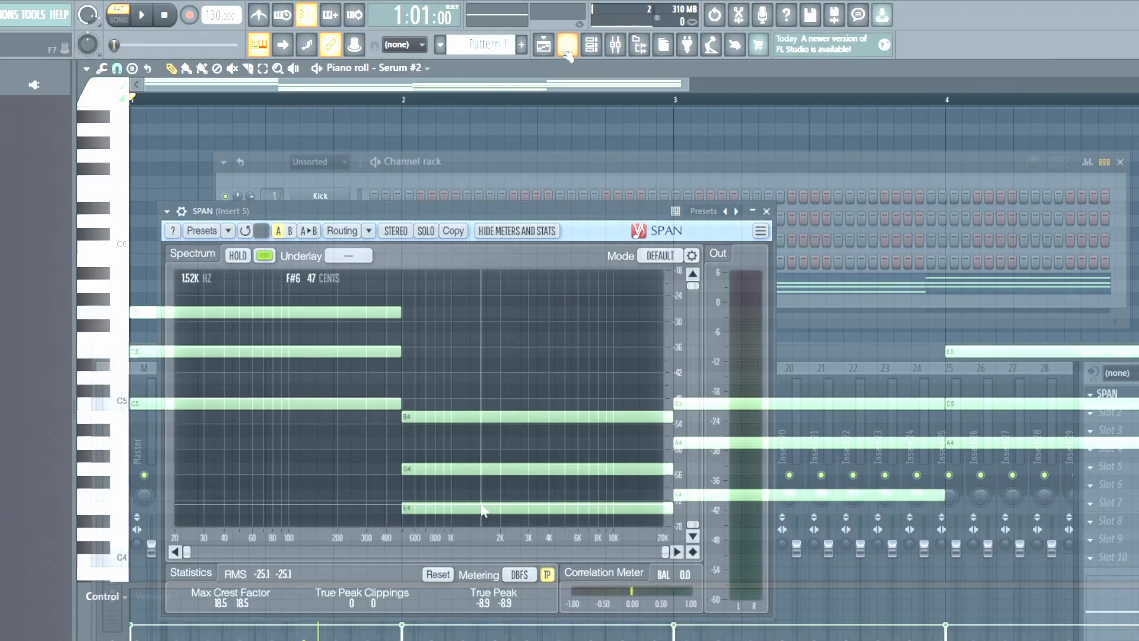
Step: Duplicate the lowest note of each of the four chords one octave down as C4, E3, F3 and A3
scroll(876, 398, "down", 3)
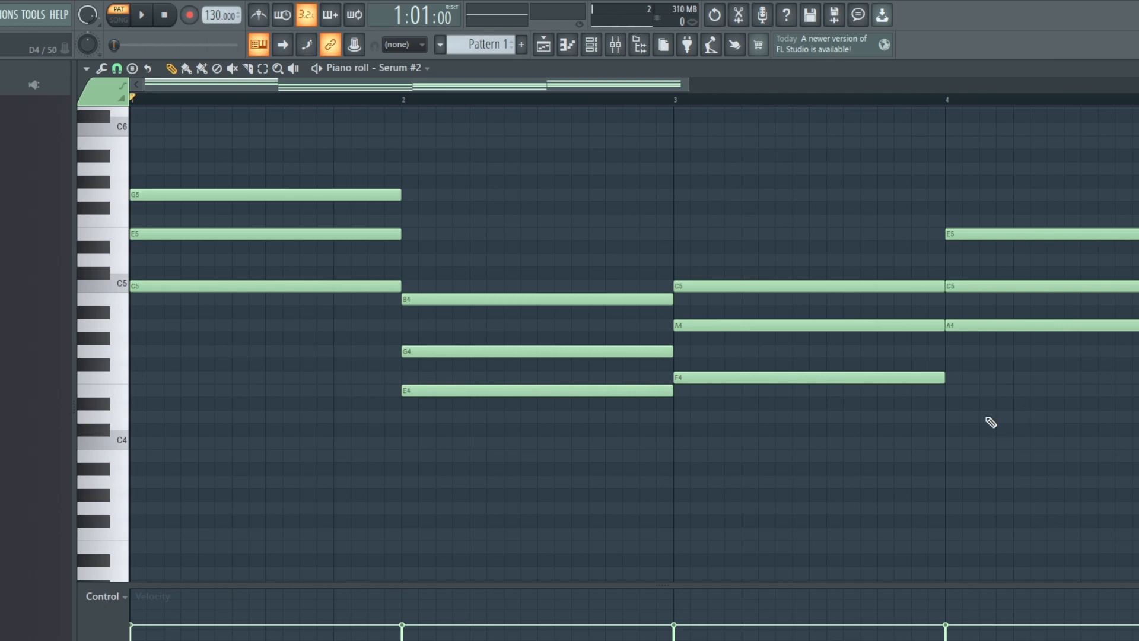
left_click_drag(1094, 408, 1008, 323)
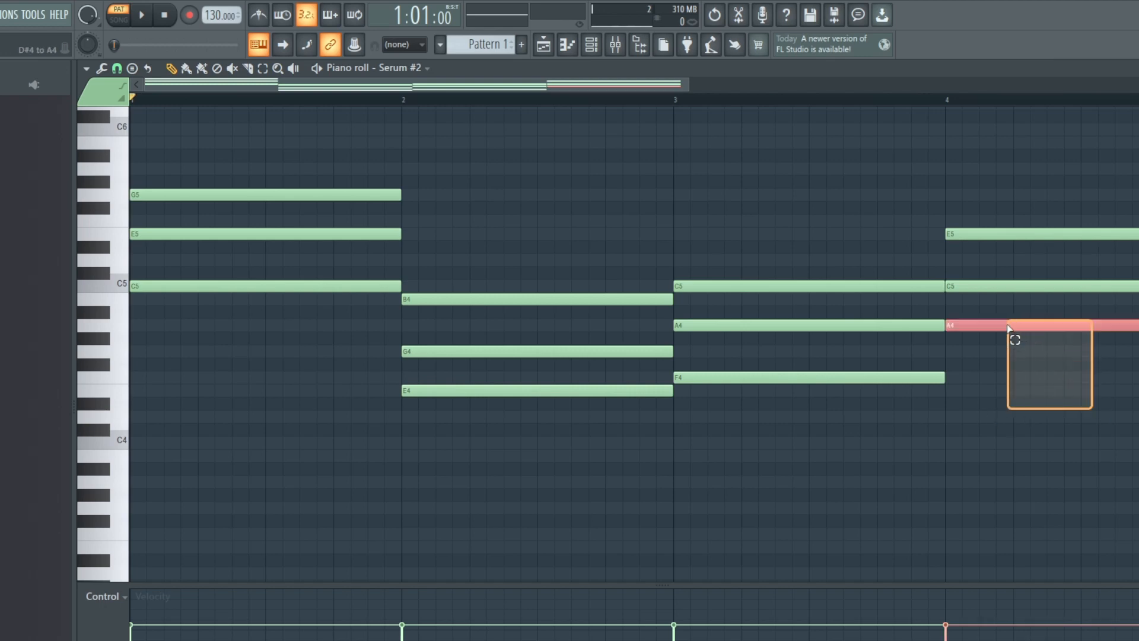
left_click_drag(870, 409, 774, 360)
left_click_drag(601, 422, 508, 372)
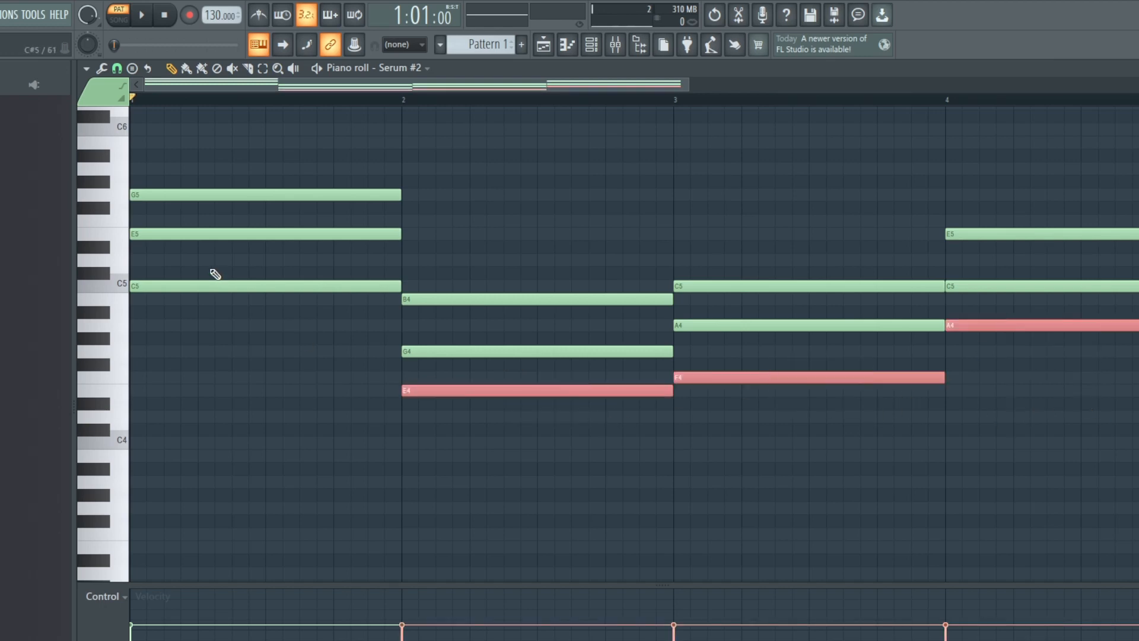
mouse_move(261, 317)
left_mouse_down()
mouse_move(247, 278)
mouse_move(258, 284)
mouse_move(221, 286)
left_mouse_up()
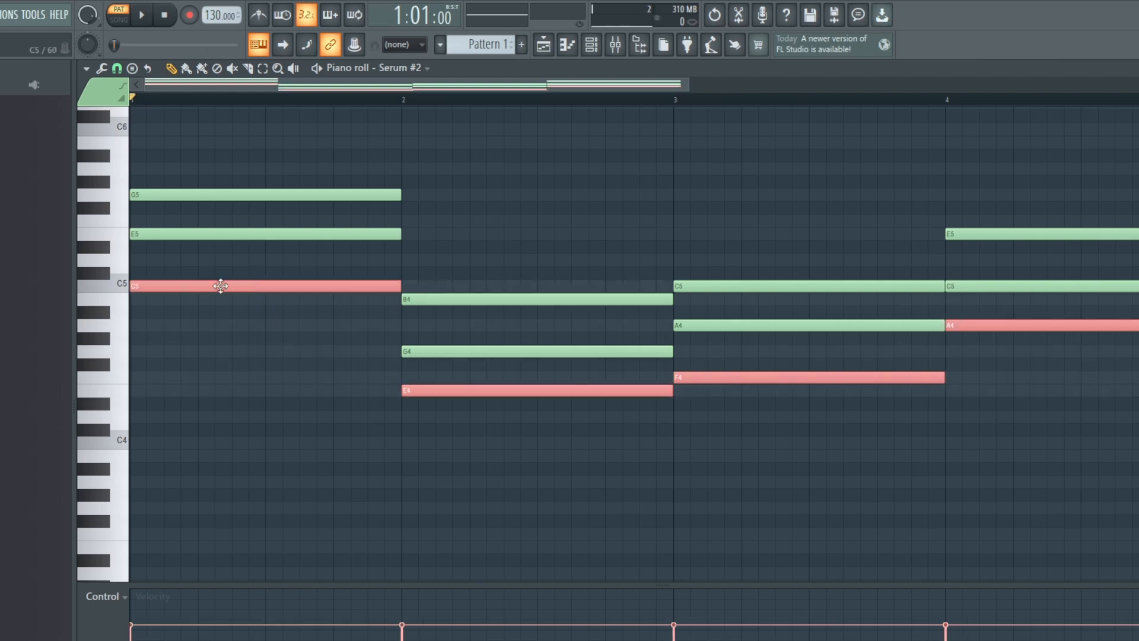
key("ctrl+Down")
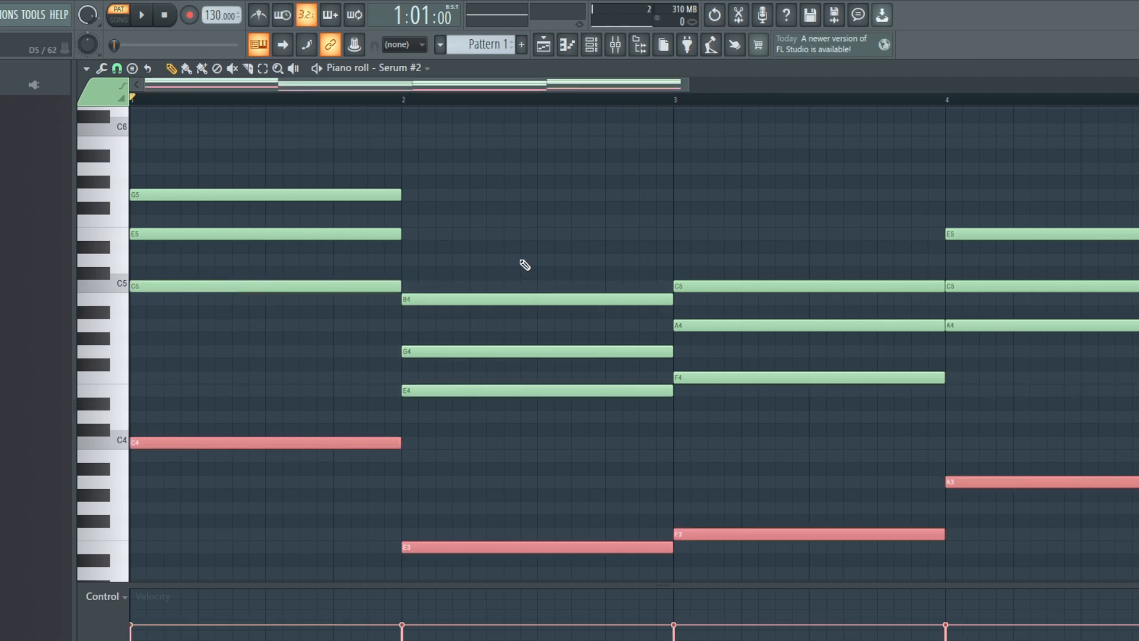
Step: Play back the chords with the added bass notes and examine their low-frequency spectrum in SPAN on Insert 5
key("space")
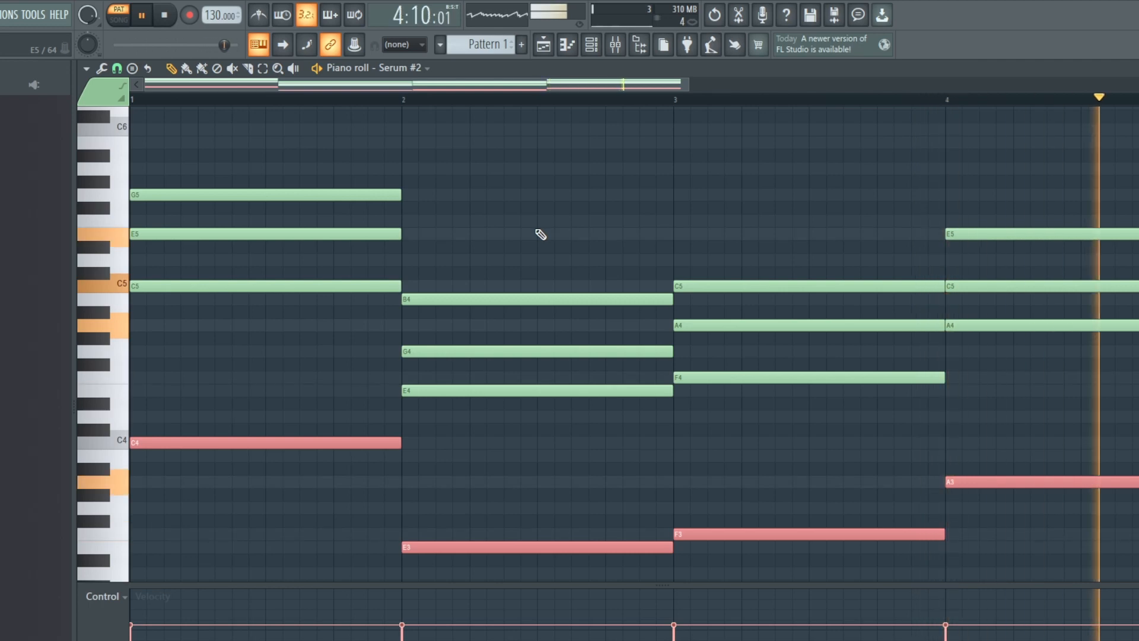
key("space")
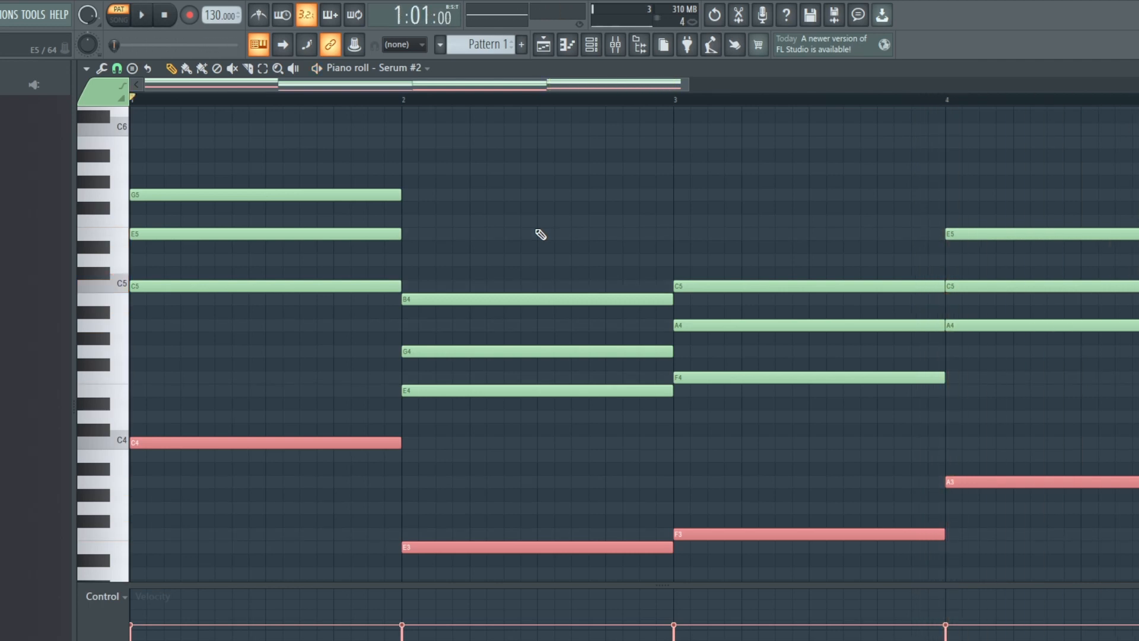
left_click(592, 44)
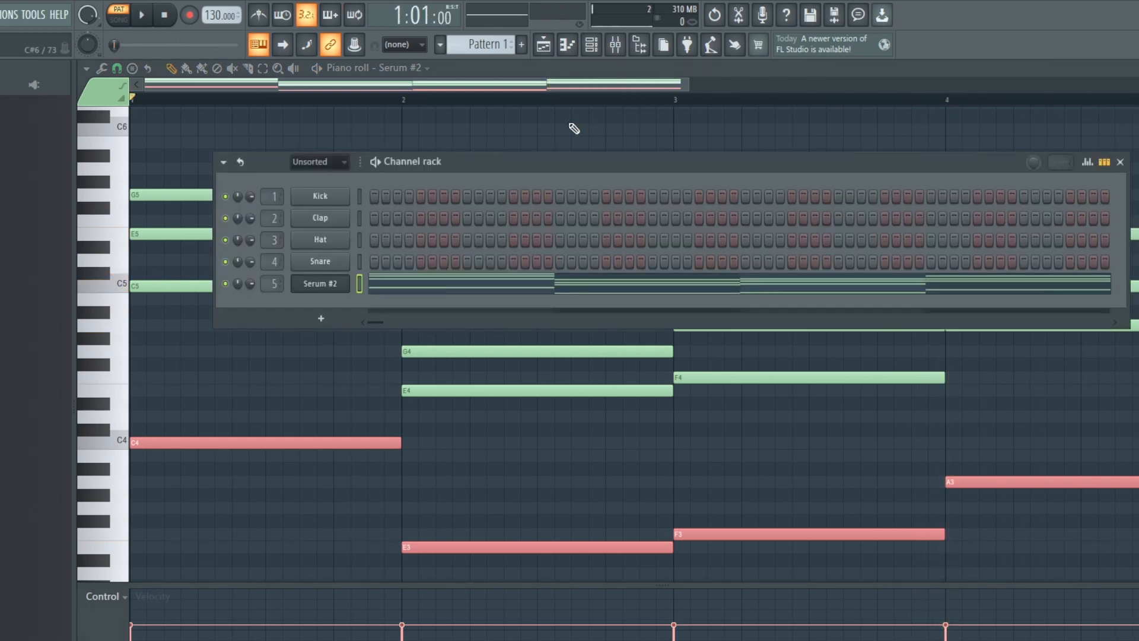
left_click(615, 44)
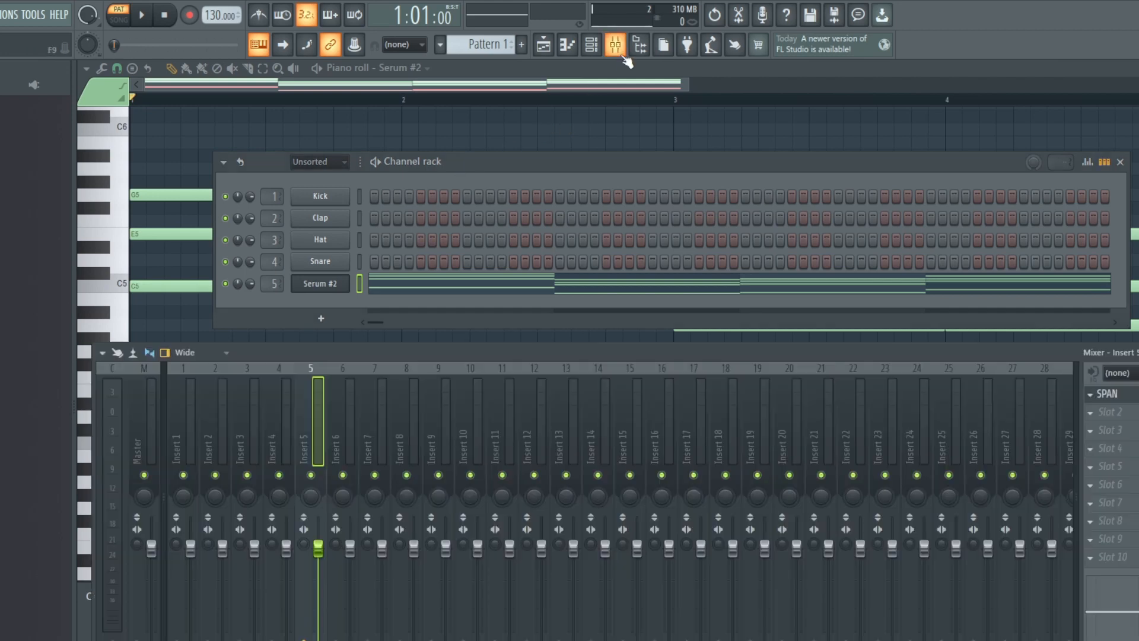
left_click(1125, 396)
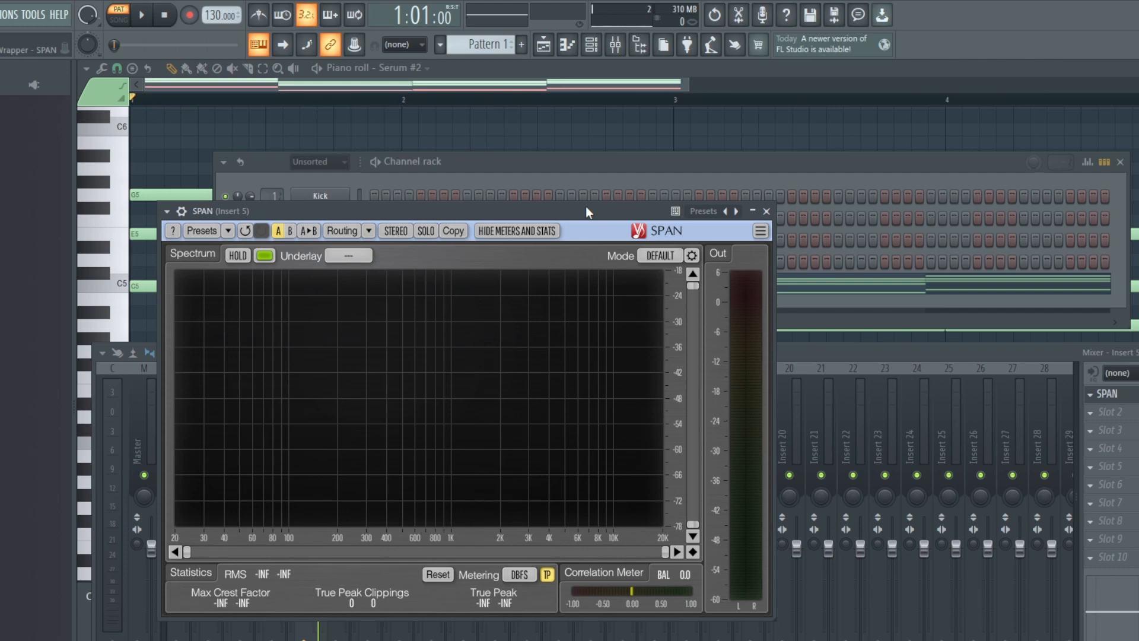
key("space")
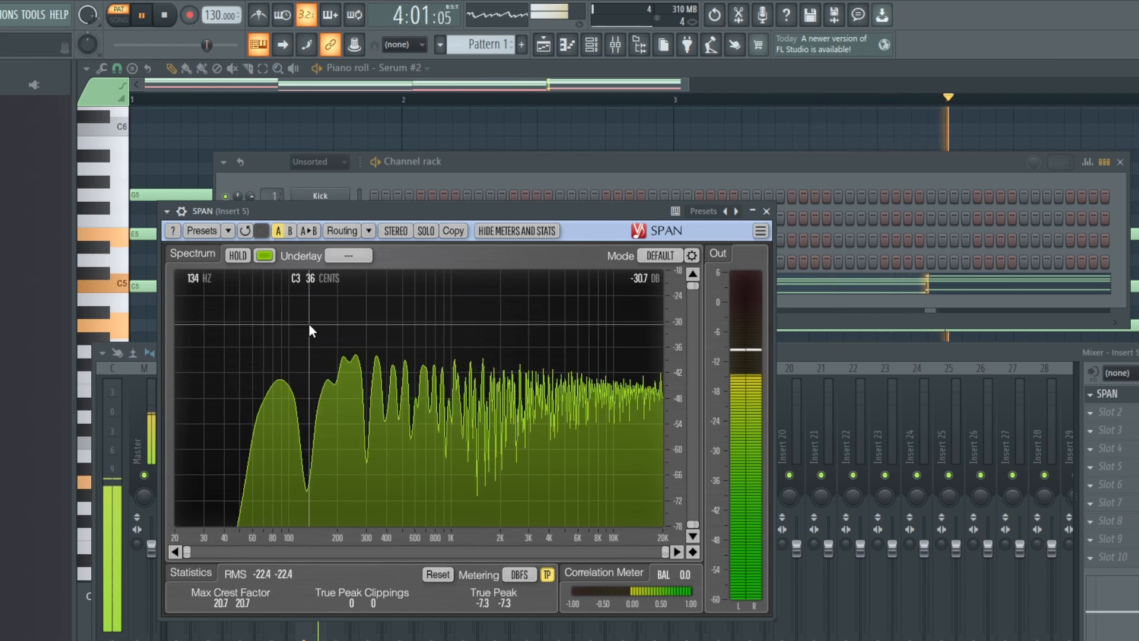
key("space")
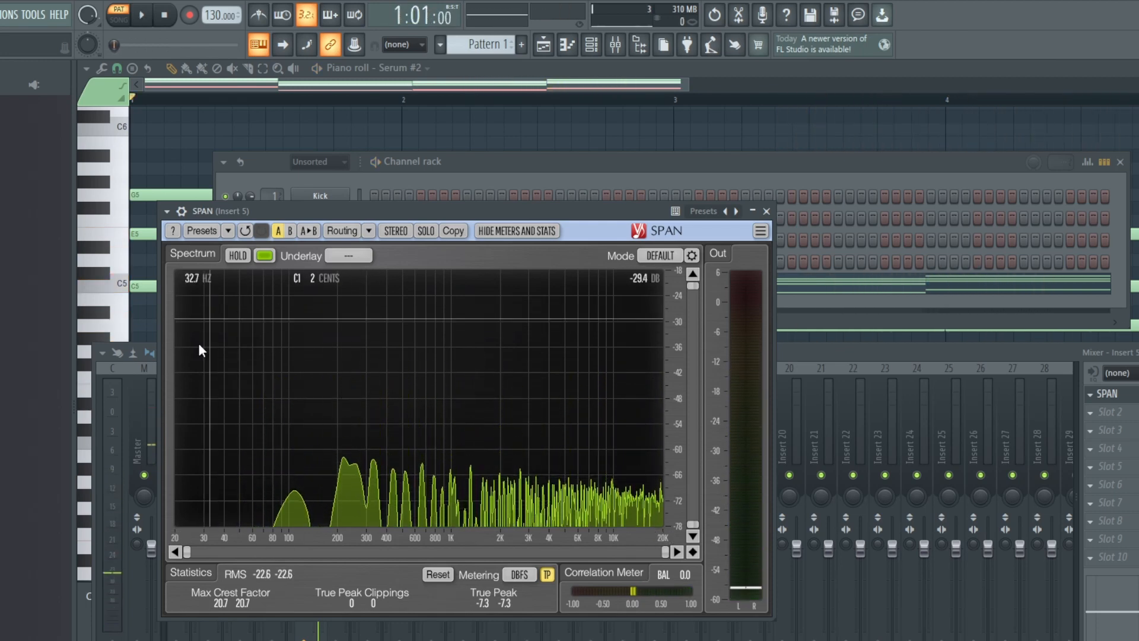
key("space")
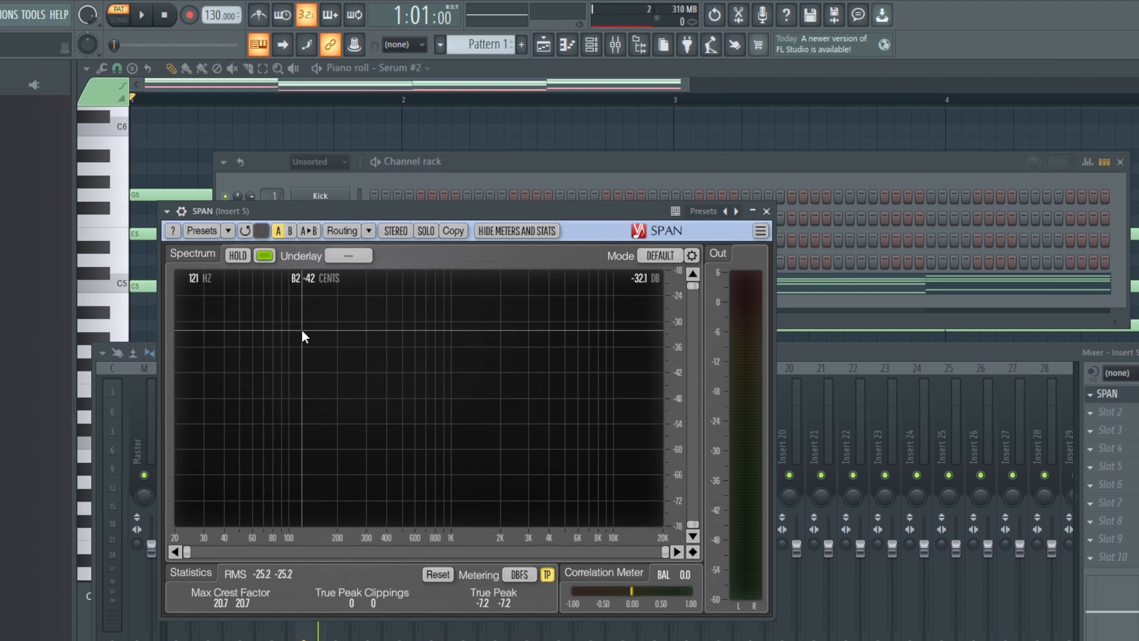
Step: Delete the selected bass notes below the four chords in the piano roll
left_click(665, 68)
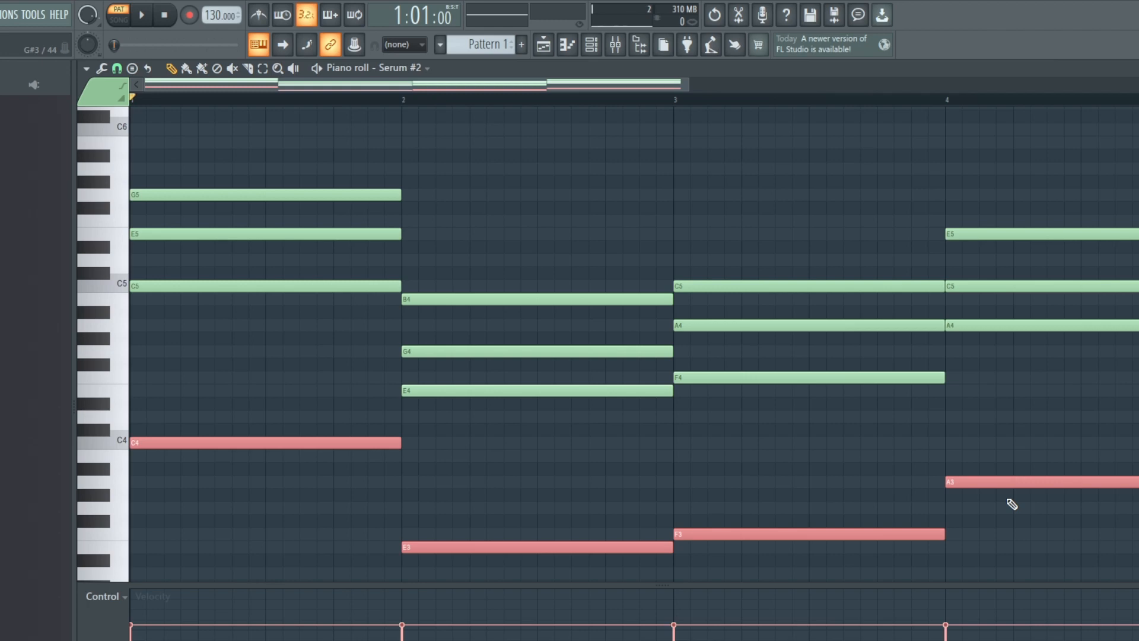
key("Delete")
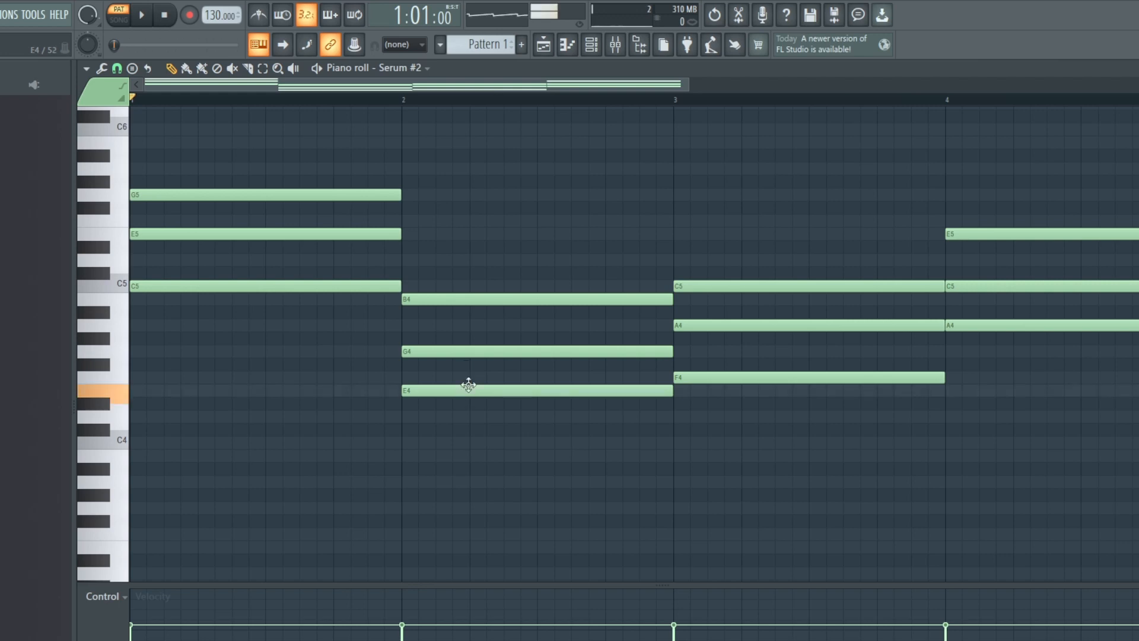
Step: Invert the first two chords by moving the second chord's E4 up to E5 and the first chord's G5 down to G4
left_click_drag(467, 391, 473, 226)
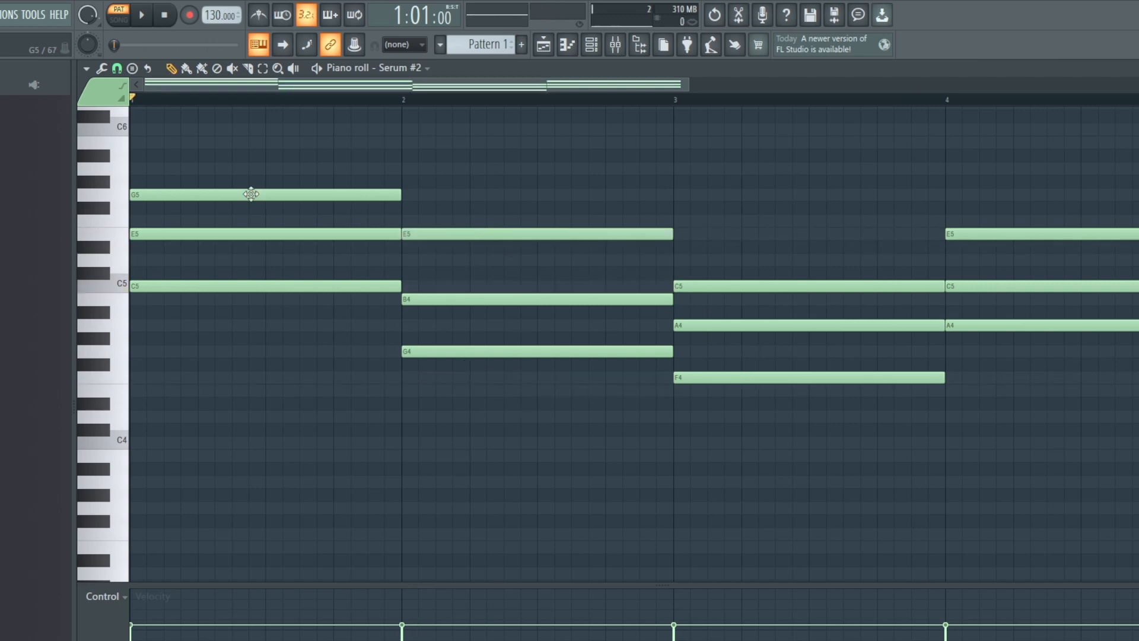
left_click_drag(251, 194, 260, 338)
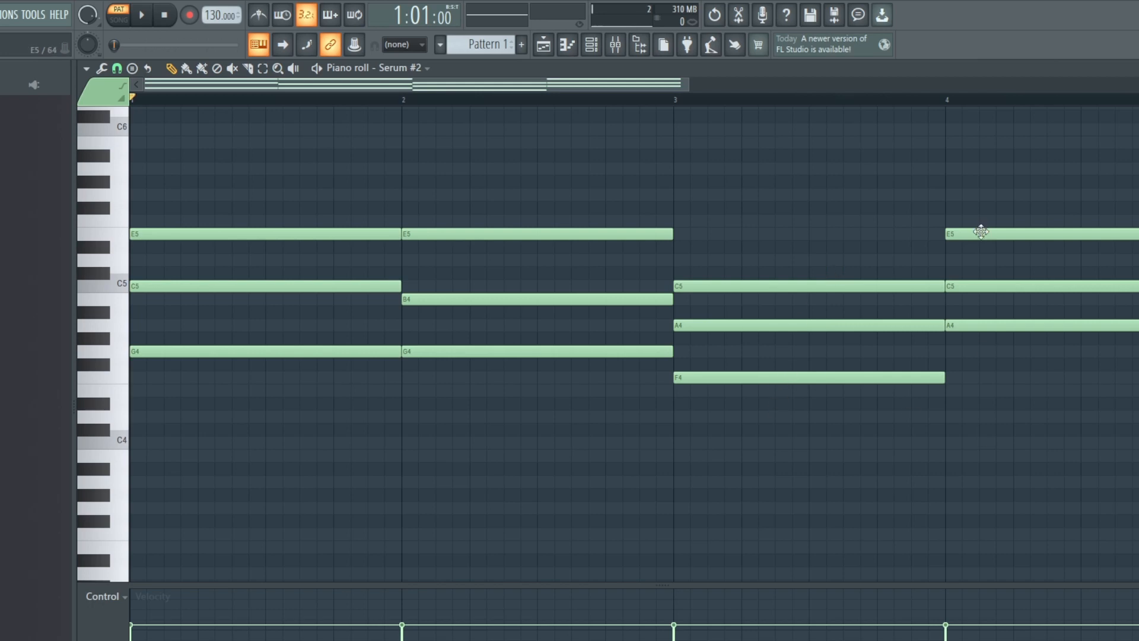
Step: Invert the fourth chord by moving its E5 down to E4, and play back the progression
left_click_drag(981, 232, 973, 394)
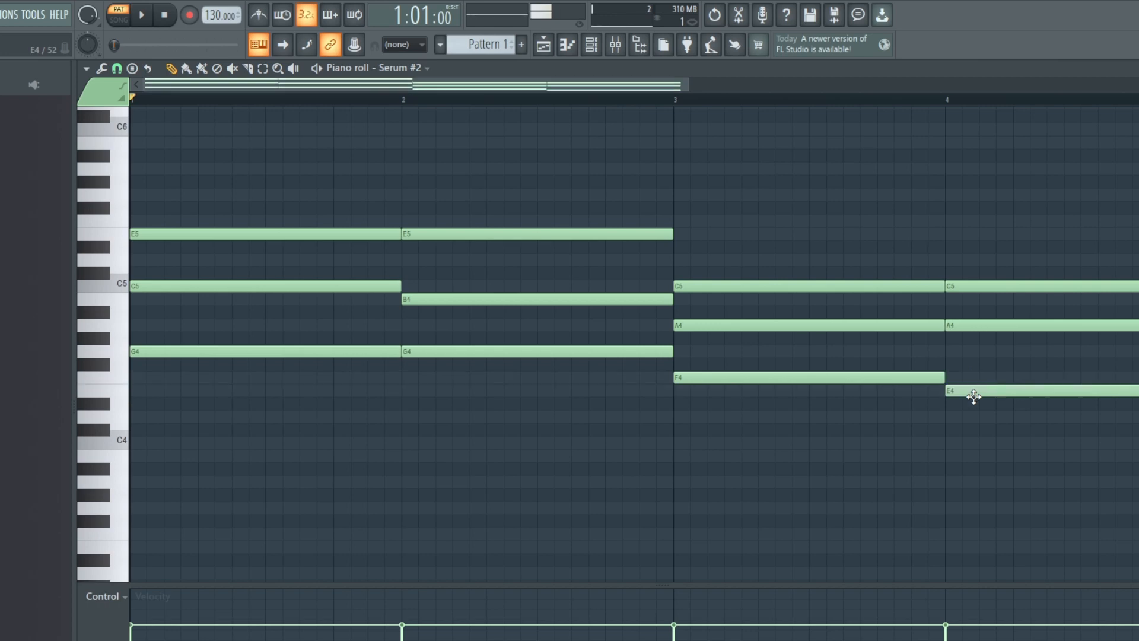
key("space")
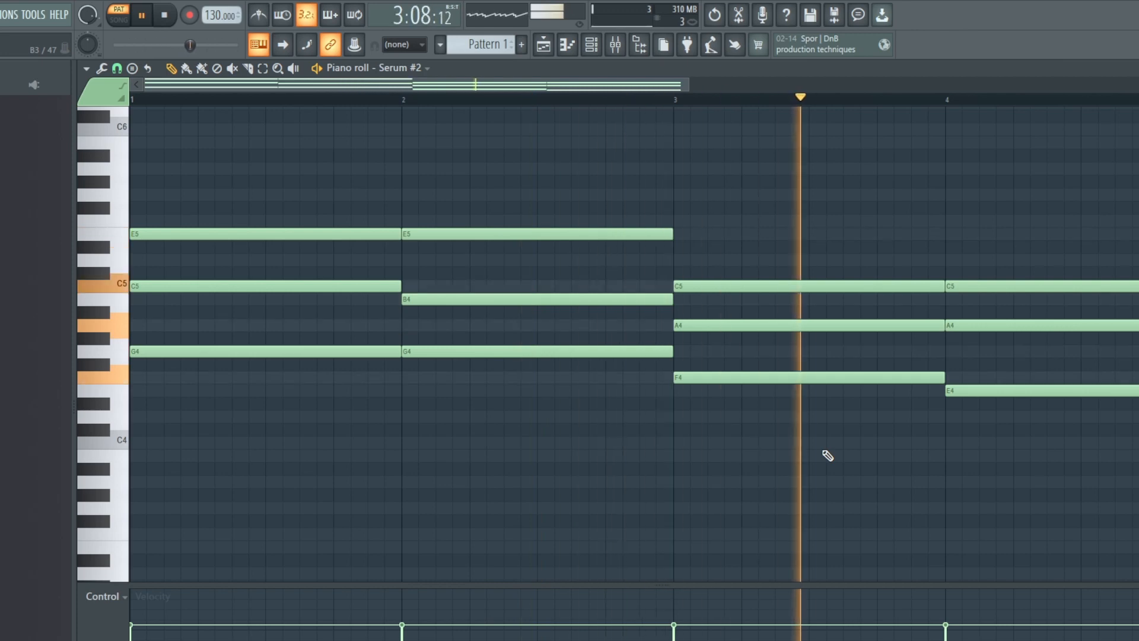
key("space")
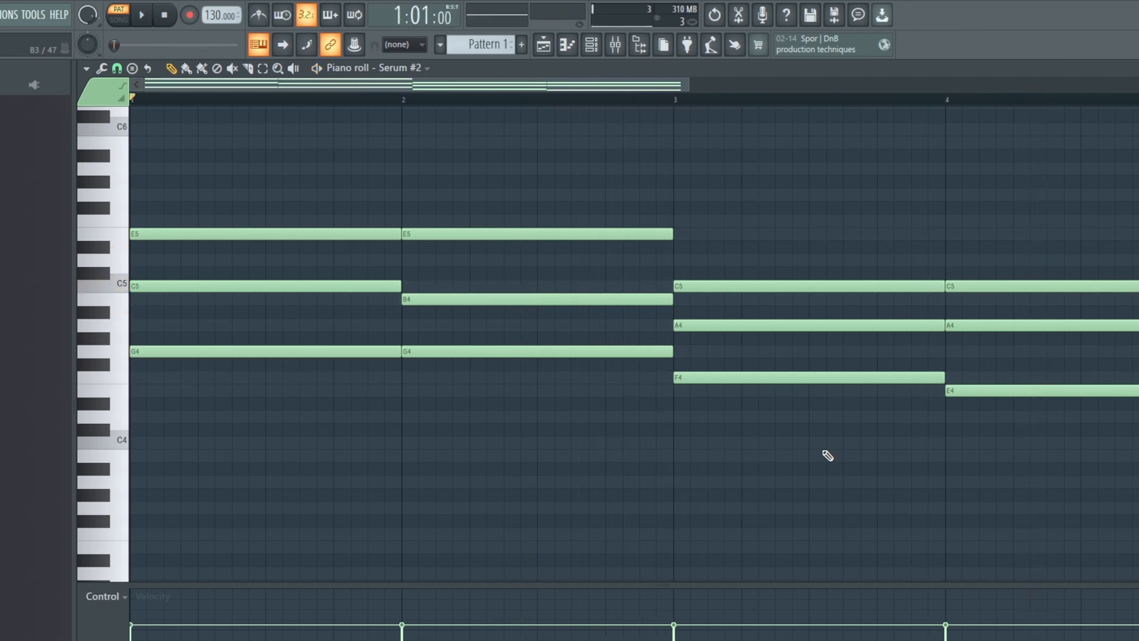
Step: Open Serum #2, enable oscillator B and set the unison of both oscillators to 4 voices
key("F6")
left_click(330, 285)
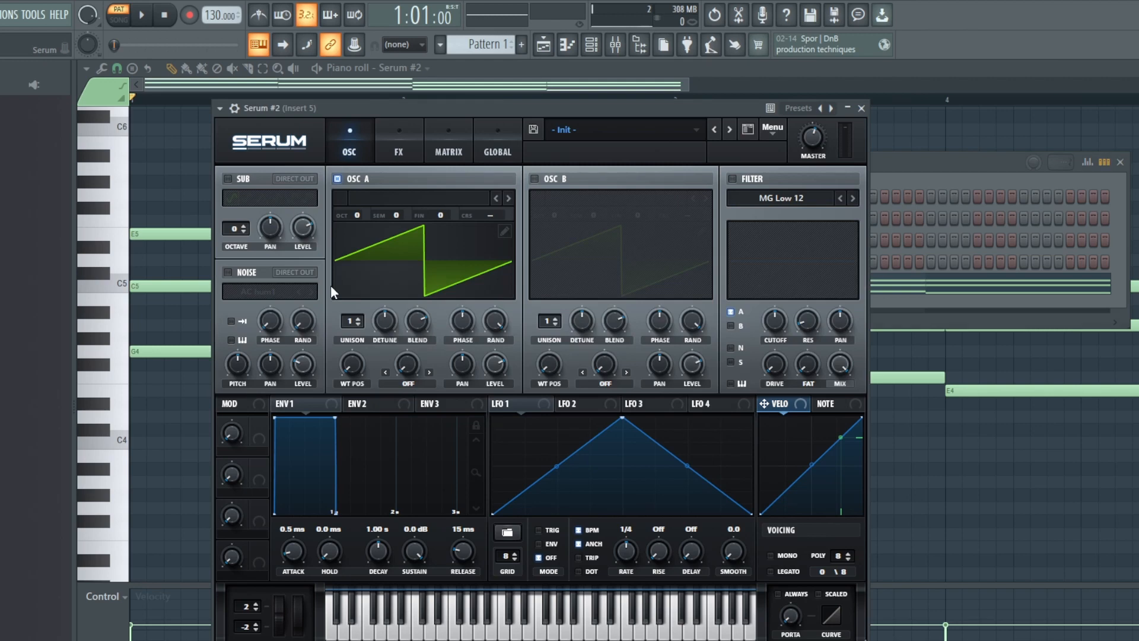
left_click(534, 179)
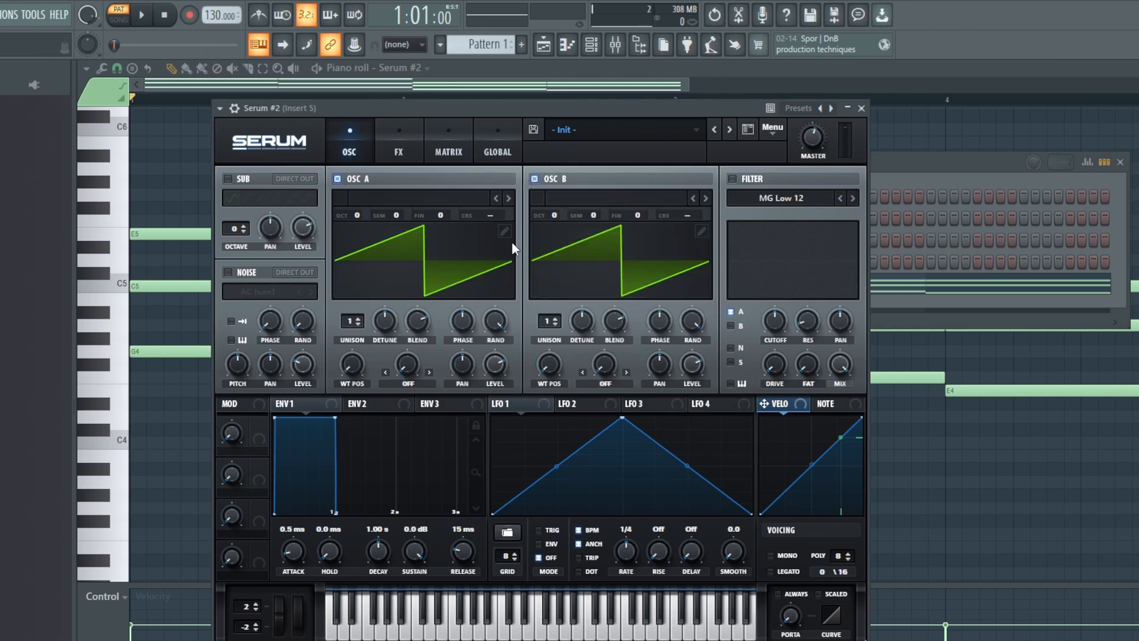
scroll(360, 319, "up", 3)
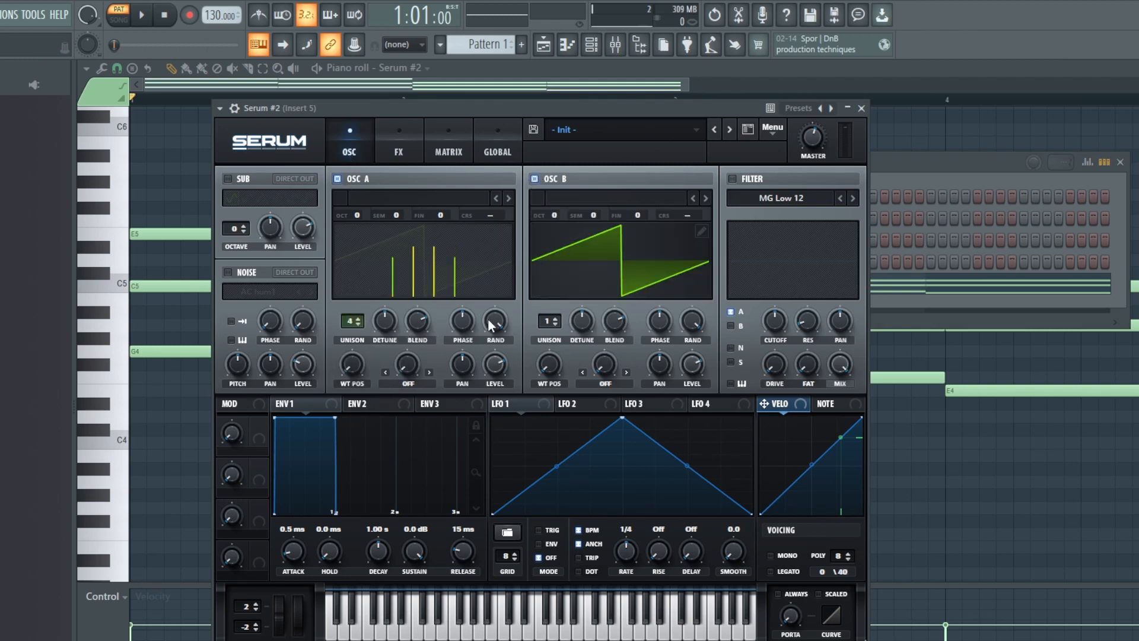
scroll(555, 320, "up", 3)
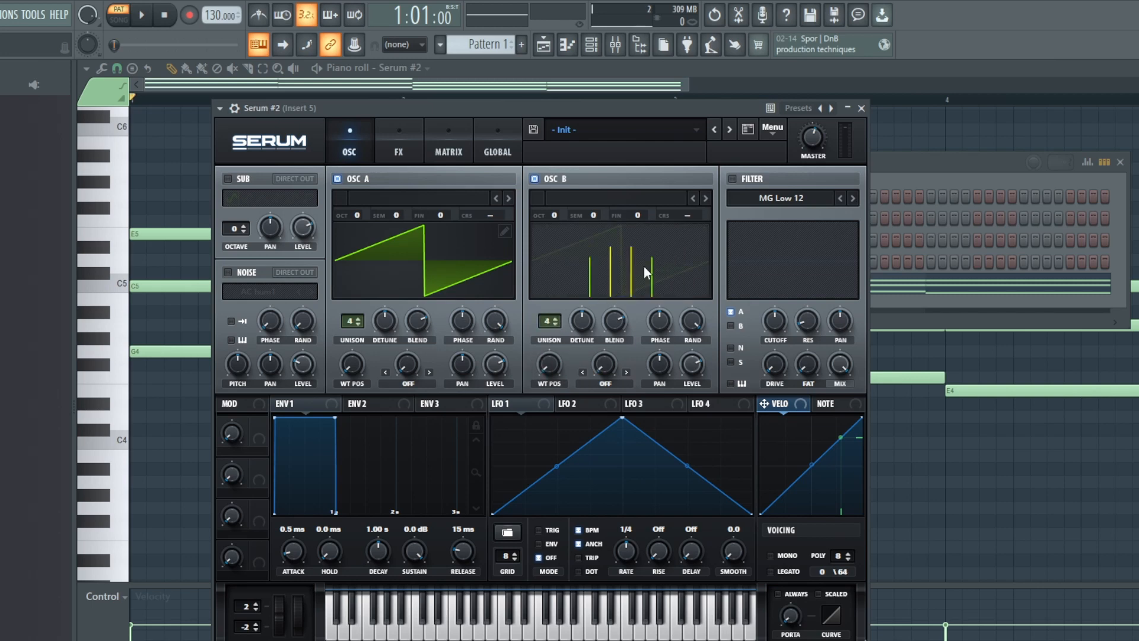
Step: Enable Serum's MG Low 12 filter with its cutoff at 542 Hz, raise its drive and slightly lower the master level
left_click(733, 179)
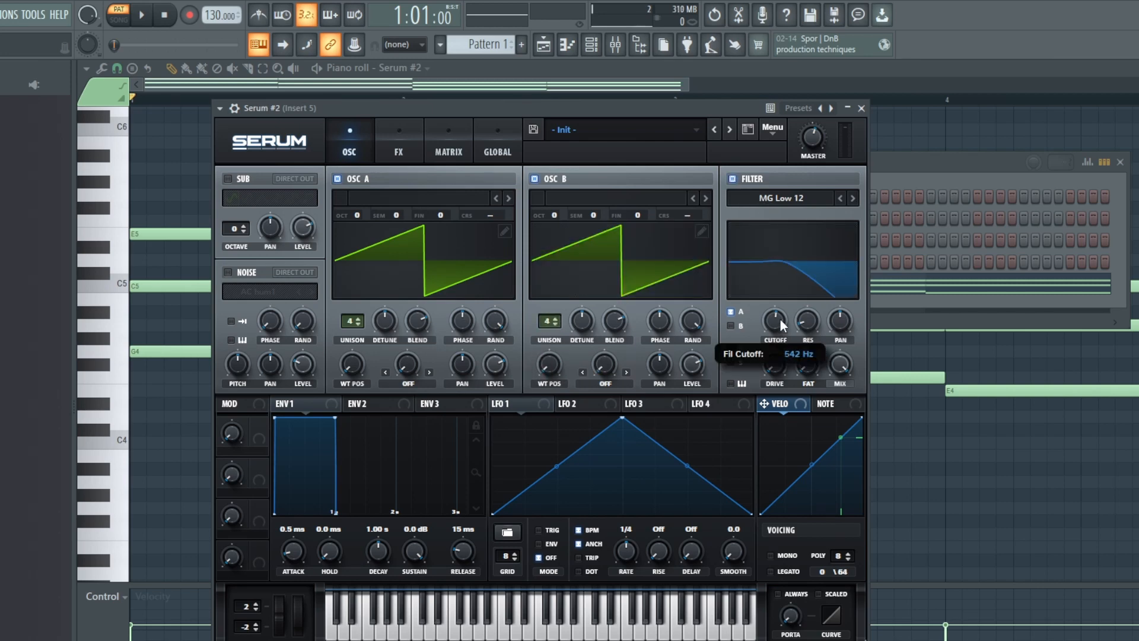
left_click_drag(774, 374, 777, 337)
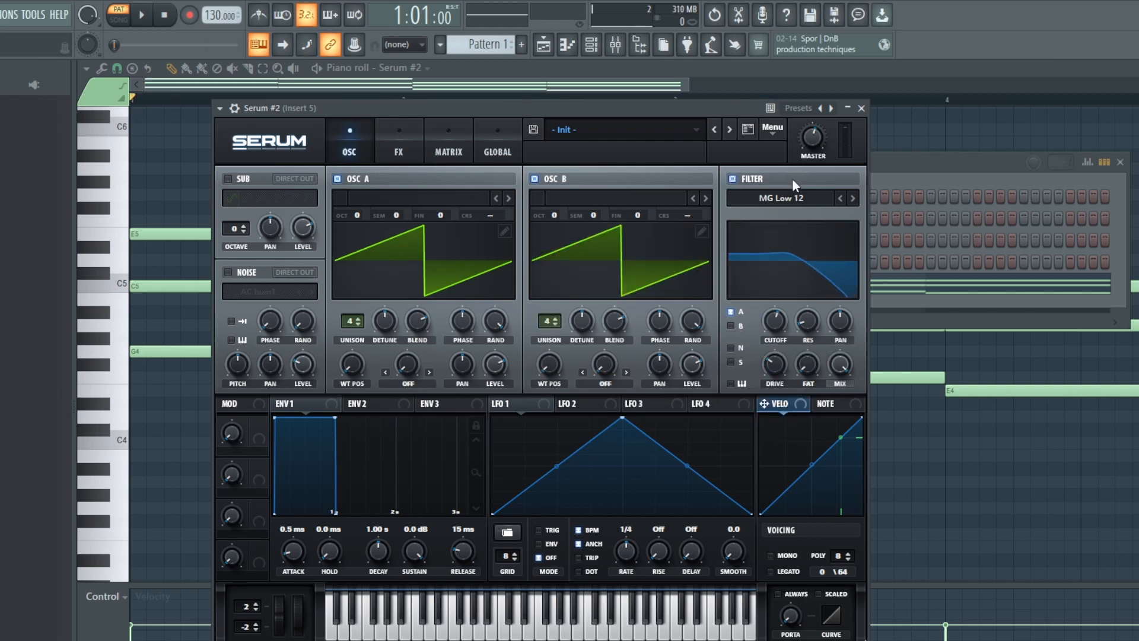
left_click_drag(810, 129, 811, 137)
Step: Play the chords while reducing the unison detune of oscillator A to 0.12 and lowering oscillator B's detune as well
key("space")
left_click_drag(389, 323, 389, 353)
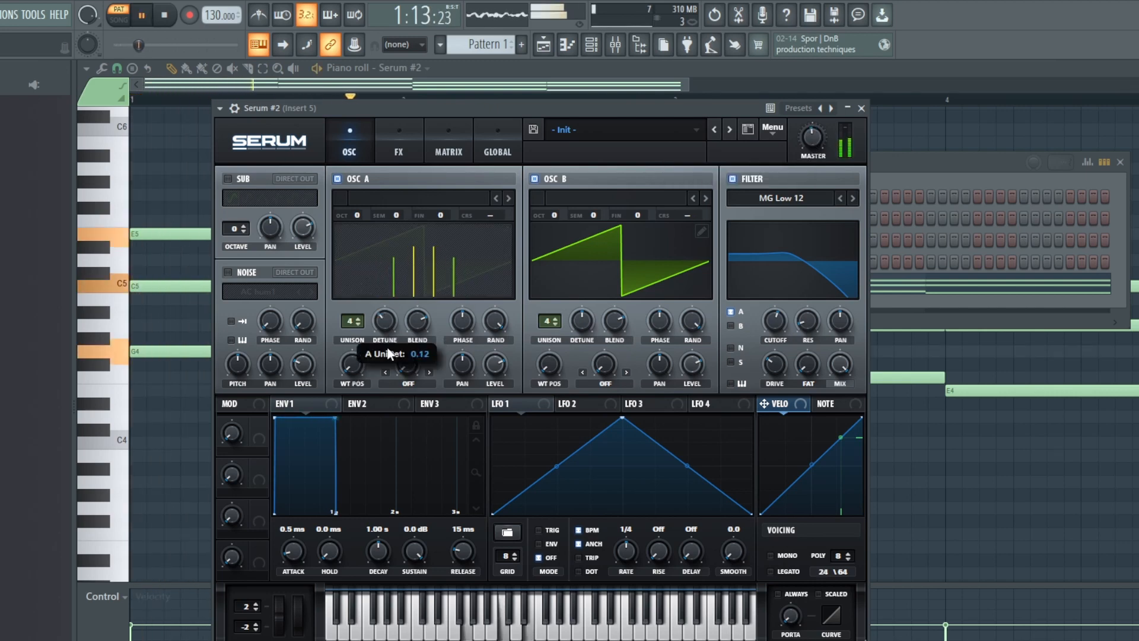
left_click_drag(567, 319, 574, 357)
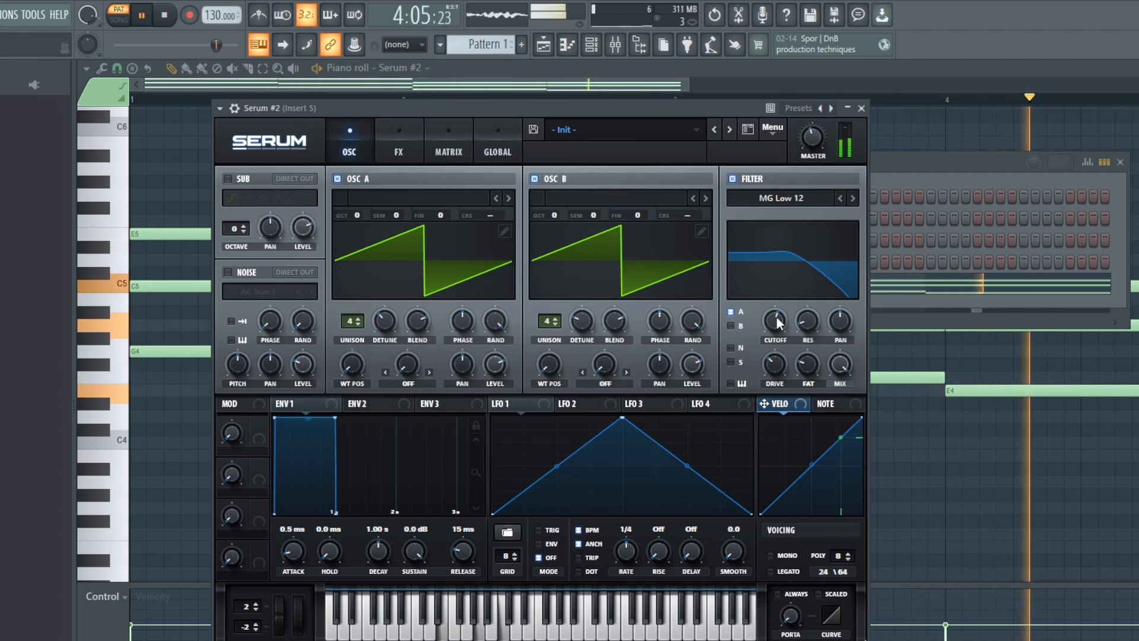
Step: Raise the filter cutoff and route oscillator B through the filter while listening to the chords
left_click_drag(779, 324, 777, 296)
left_click(730, 326)
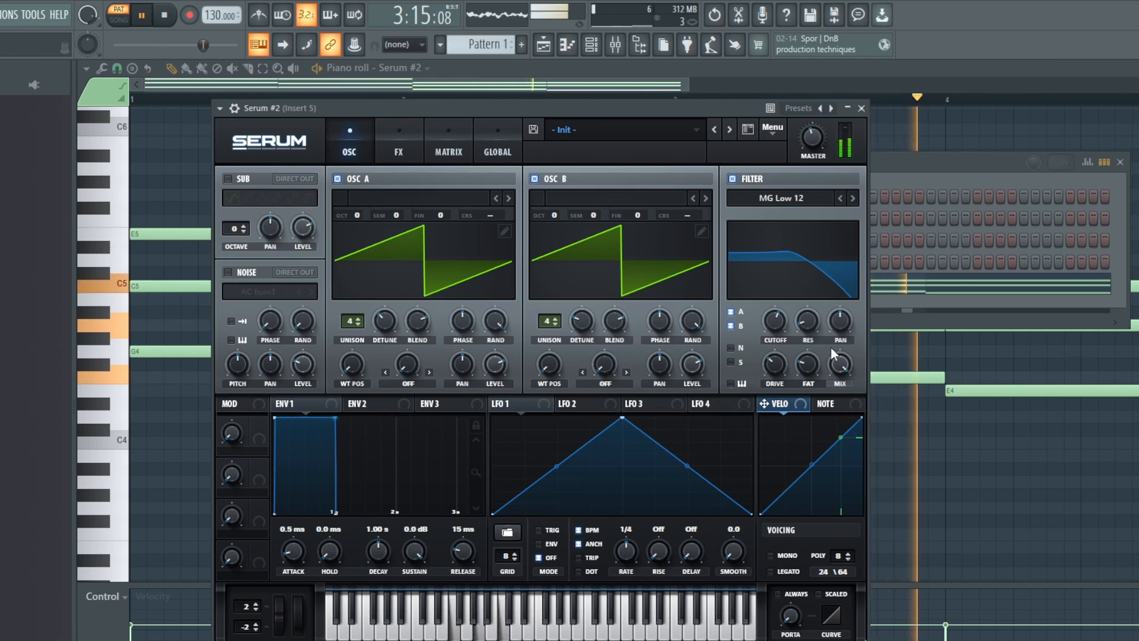
key("space")
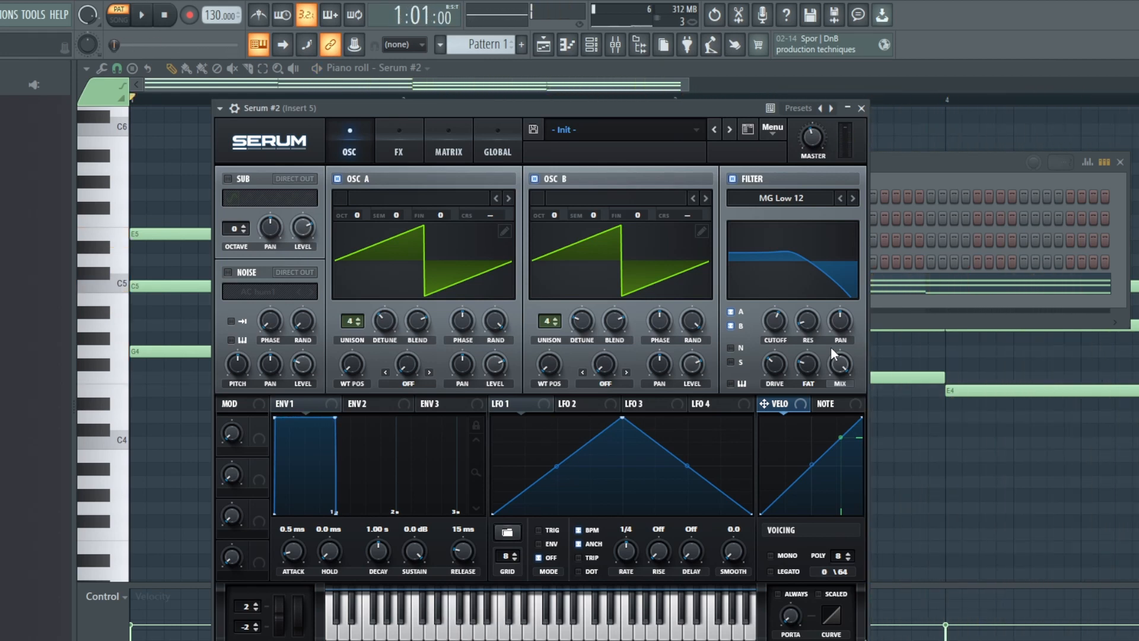
Step: Play back the inverted chords and examine their frequency spectrum in SPAN on Insert 5
left_click(593, 45)
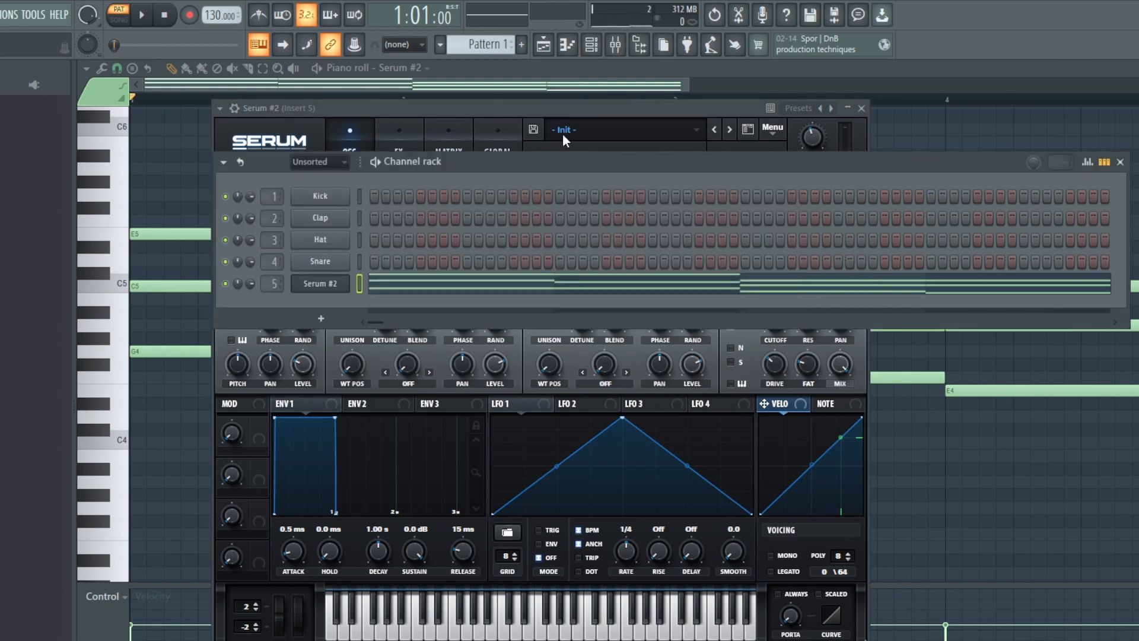
left_click(591, 45)
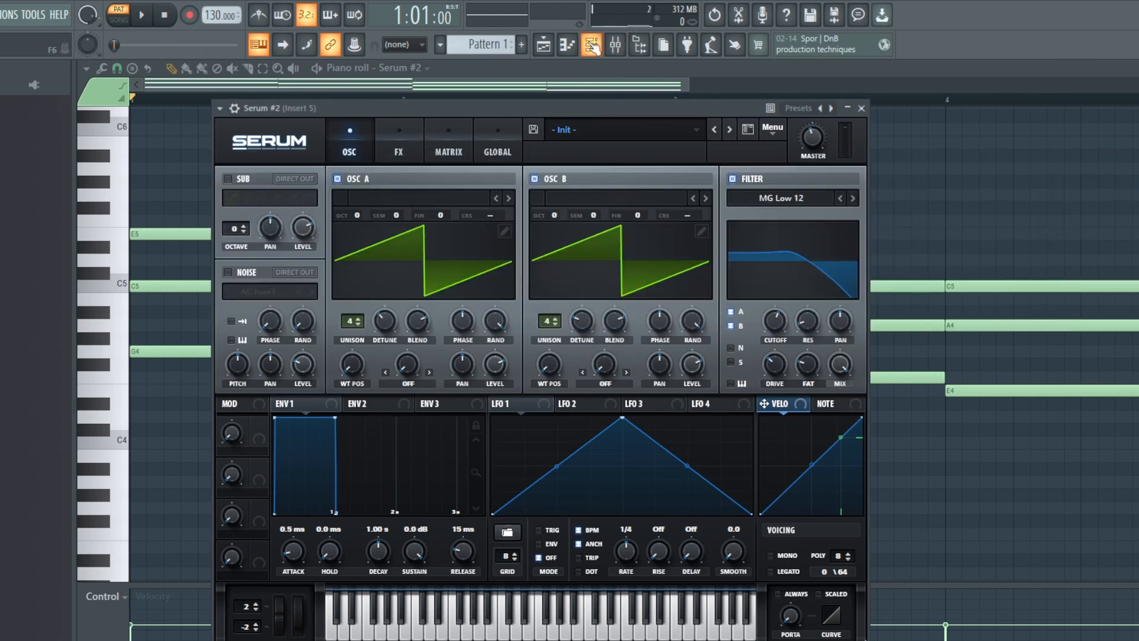
left_click(567, 46)
left_click(615, 47)
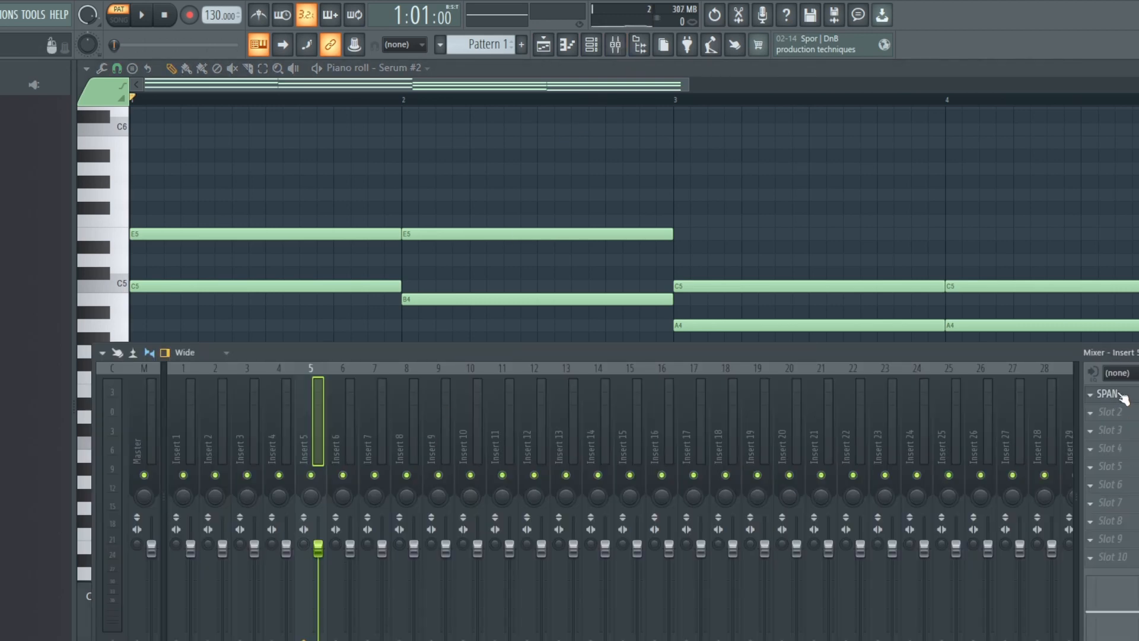
left_click(1123, 394)
key("space")
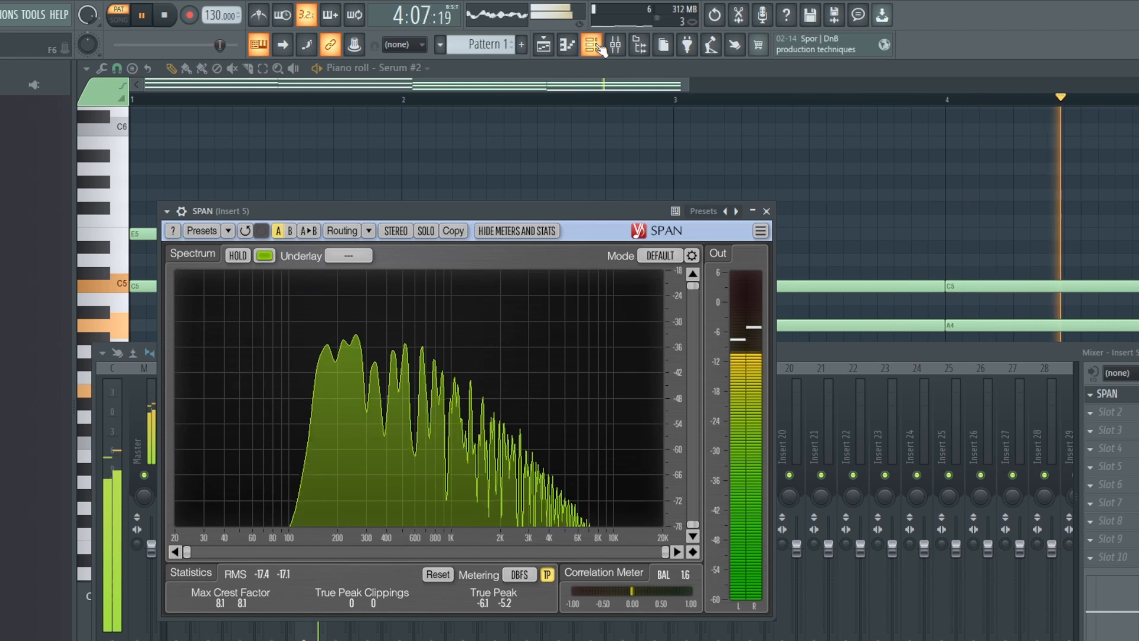
key("space")
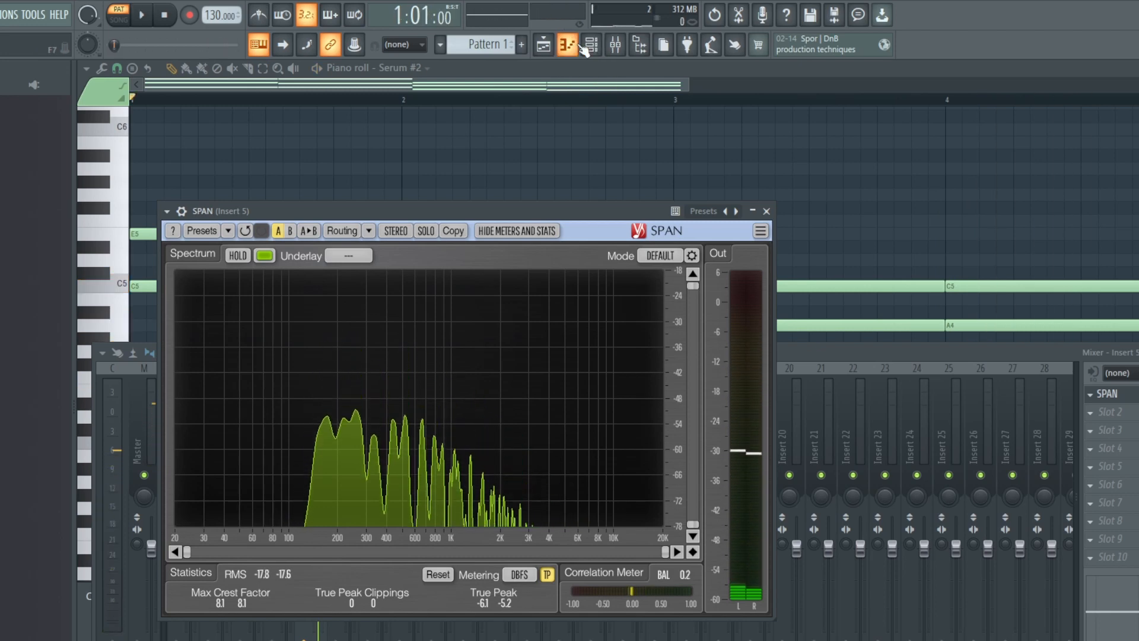
left_click(592, 50)
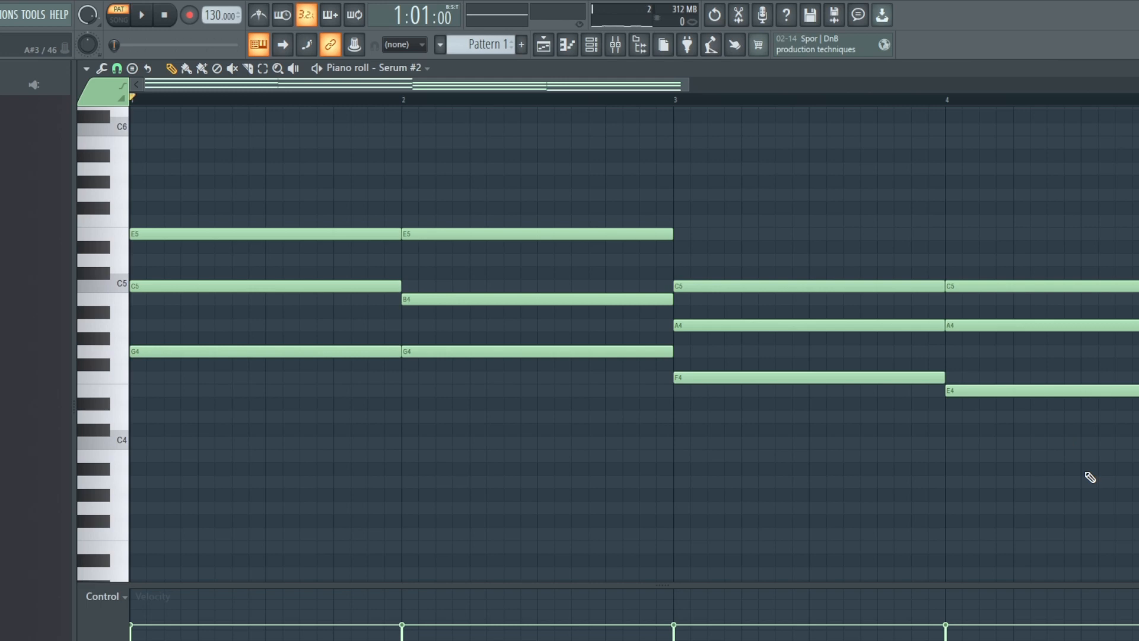
Step: Duplicate C5, B4, F4 and E4 of the four chords one octave down as C4, B3, F3 and E3, and play the result
left_click_drag(1083, 475, 891, 380)
left_click_drag(582, 332, 486, 267)
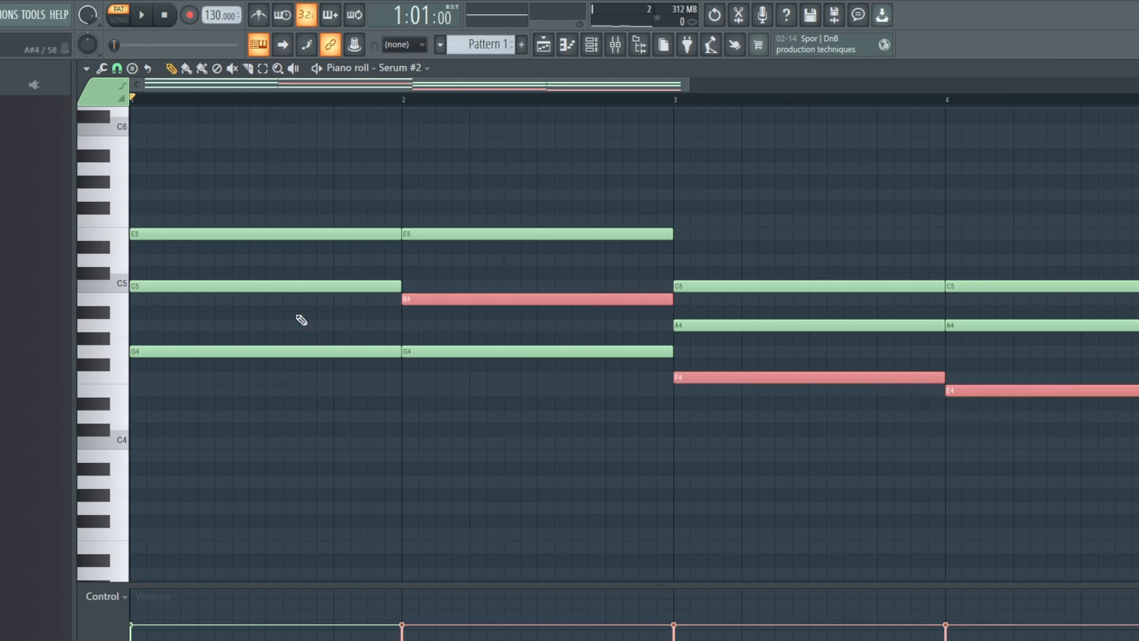
left_click_drag(302, 321, 219, 268)
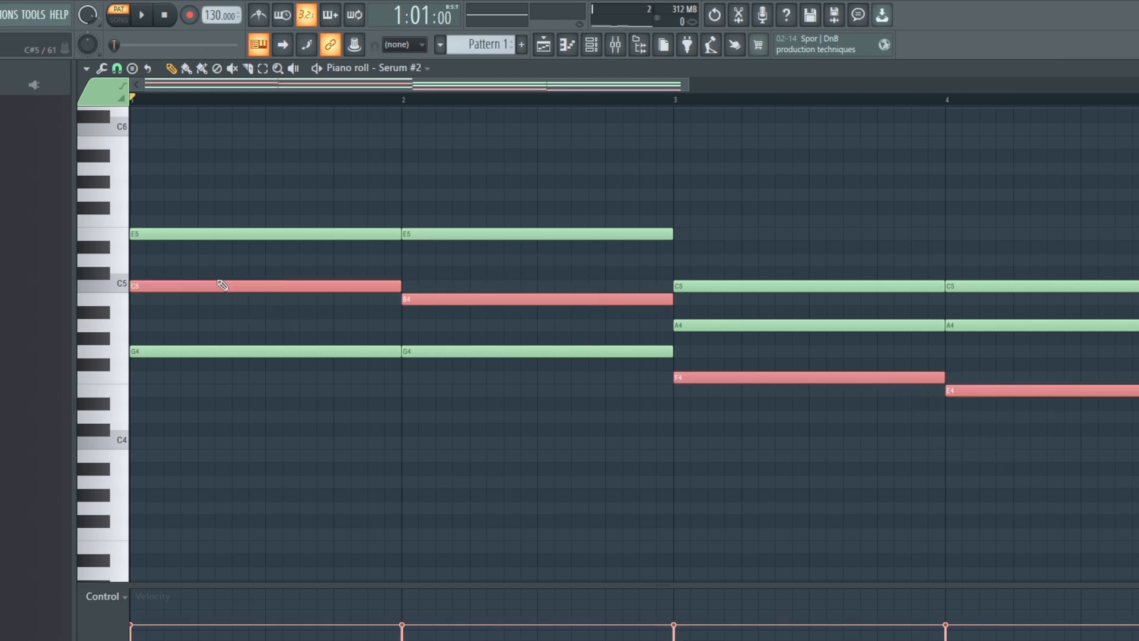
key("ctrl+Down")
scroll(788, 411, "down", 2)
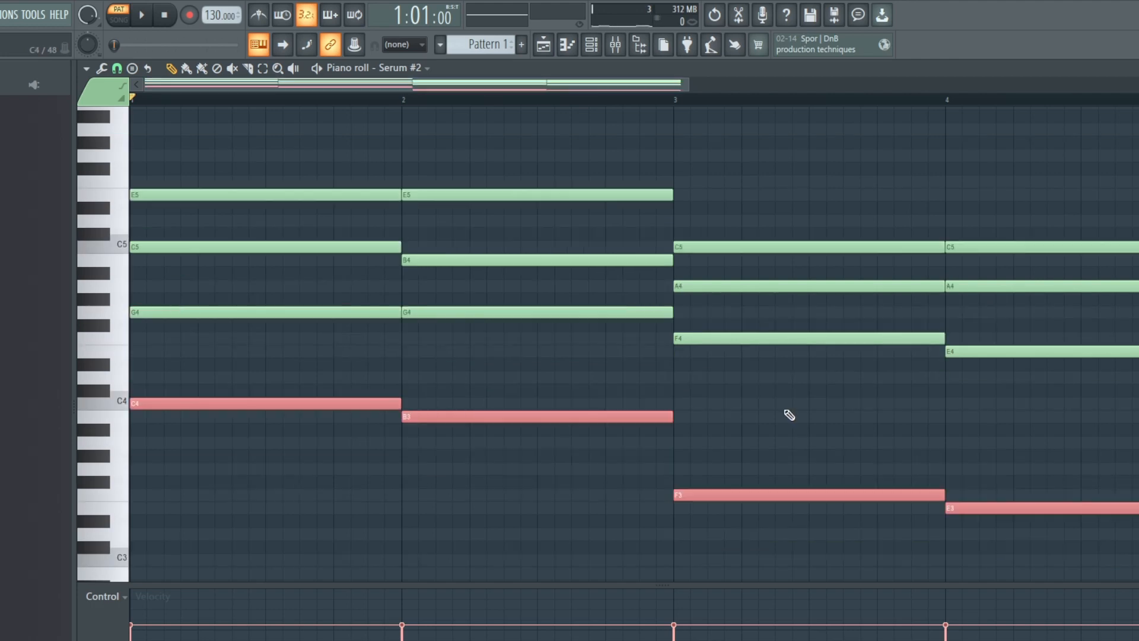
key("space")
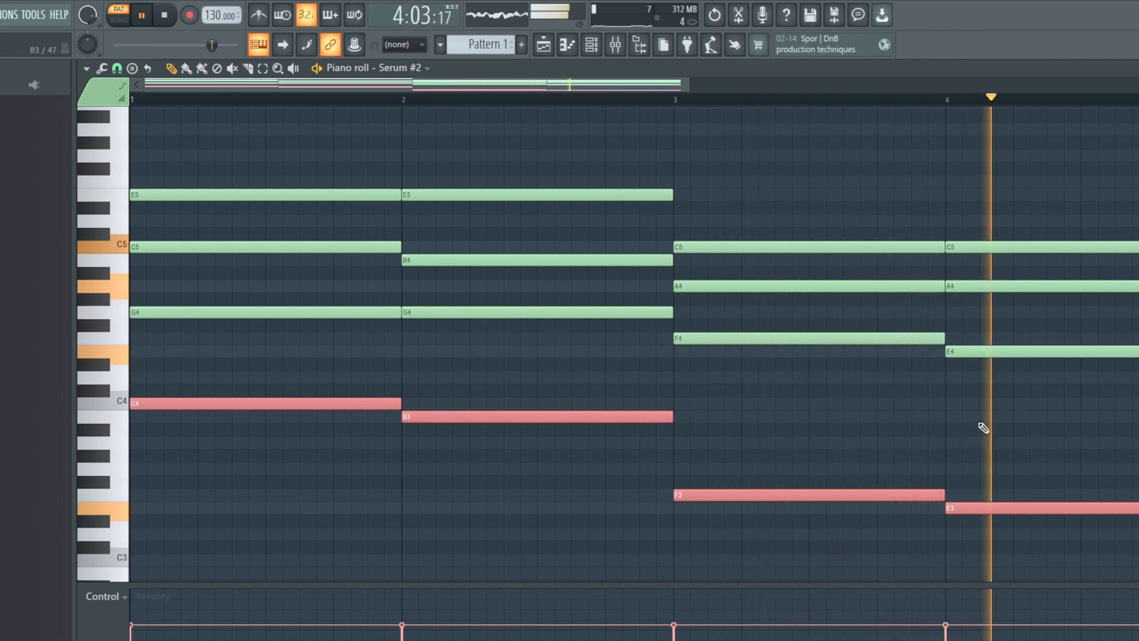
key("space")
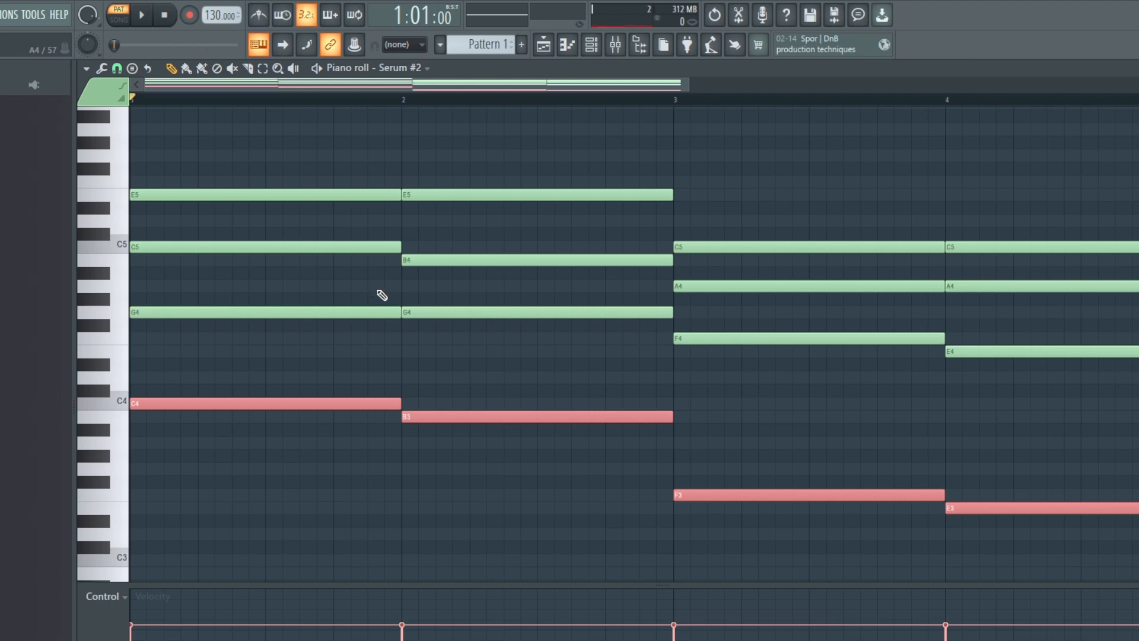
Step: Duplicate the E5 notes of the first two chords one octave down as E4, and play back the progression
left_click_drag(527, 222, 502, 166, "ctrl")
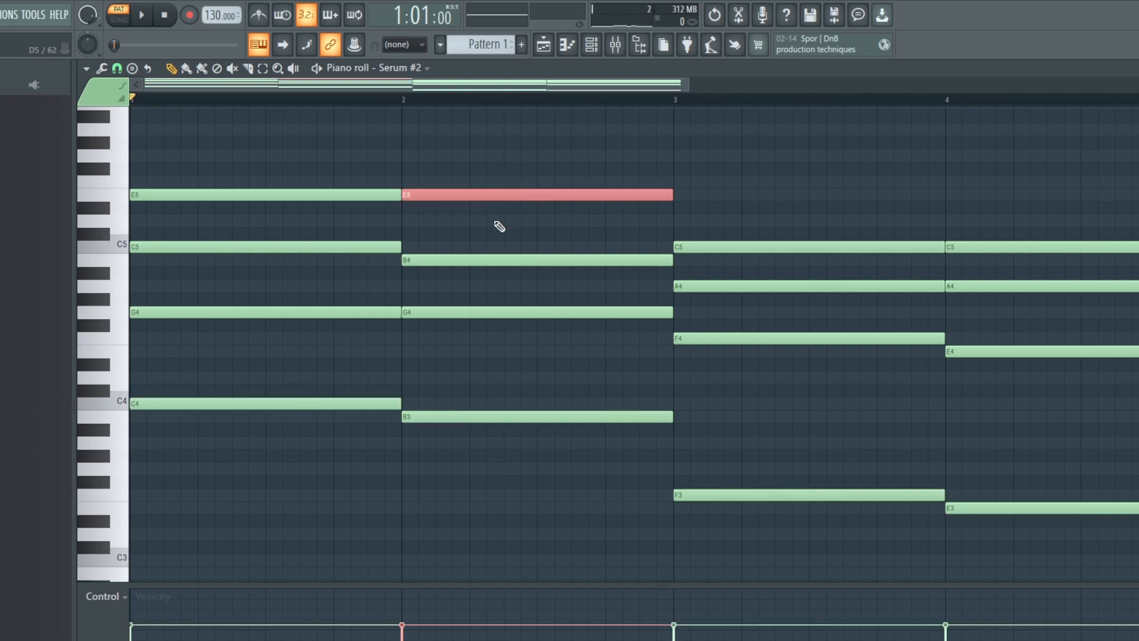
left_click_drag(493, 224, 302, 202, "ctrl")
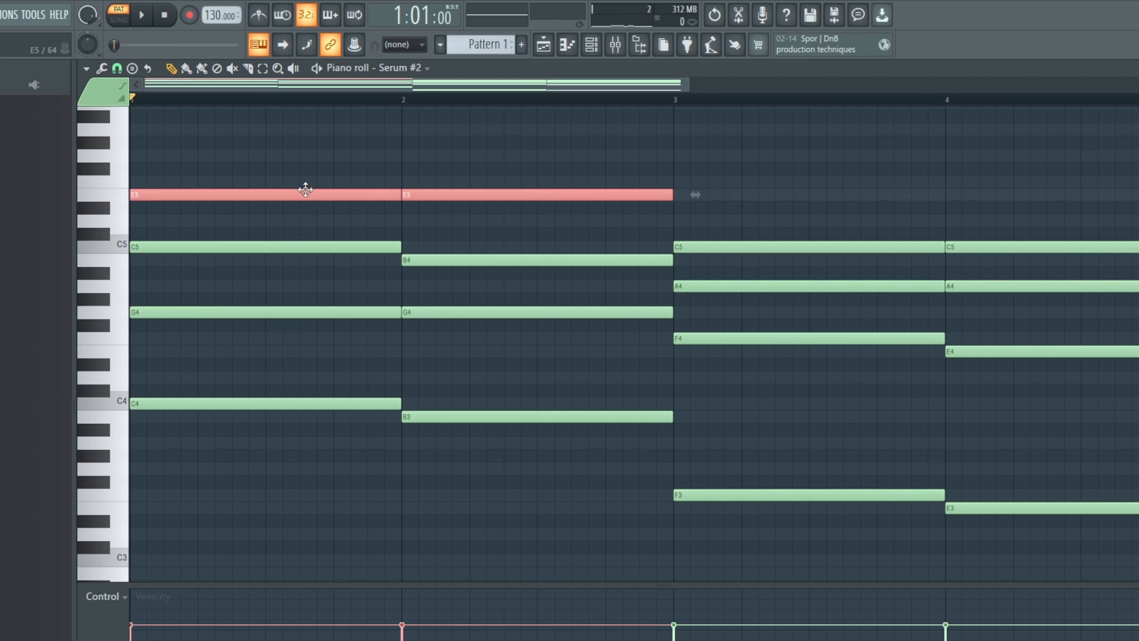
left_click_drag(305, 194, 255, 352)
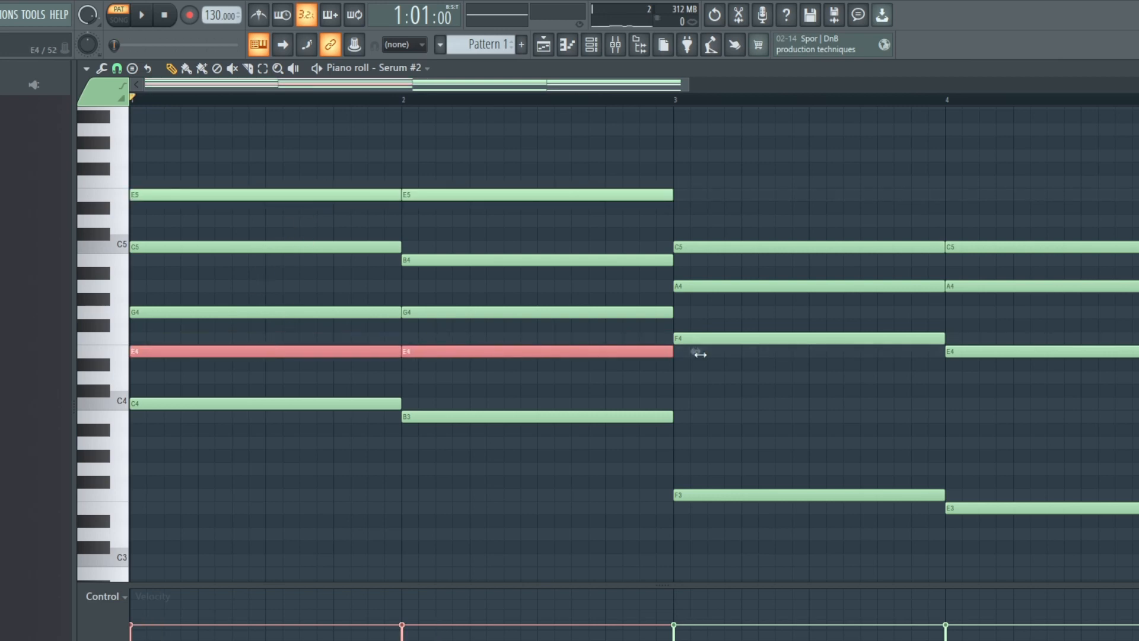
key("space")
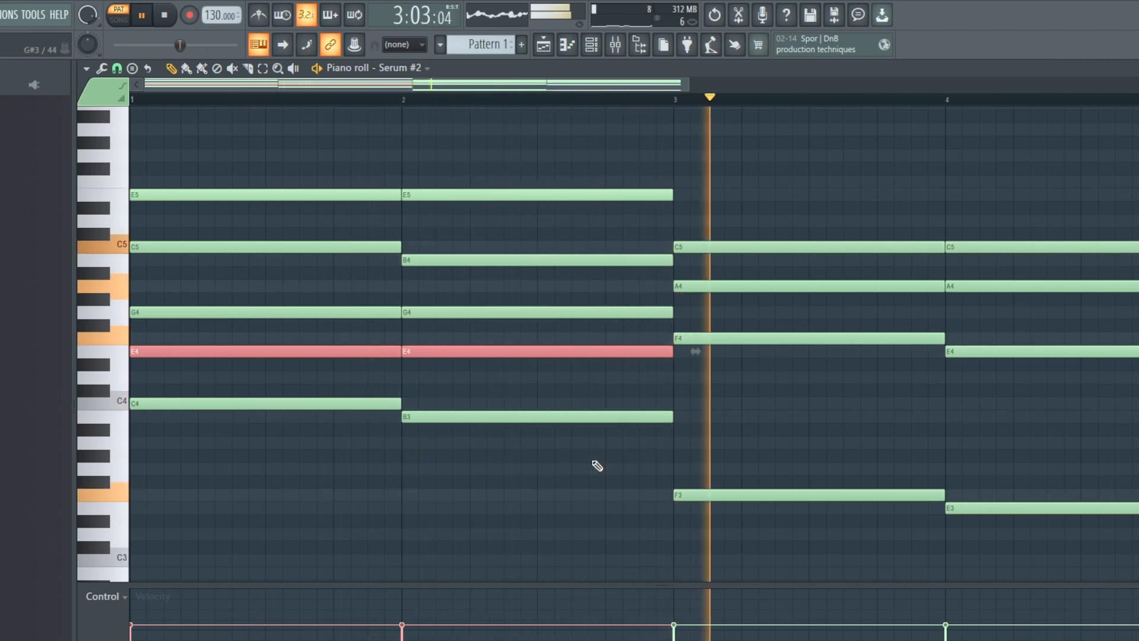
key("space")
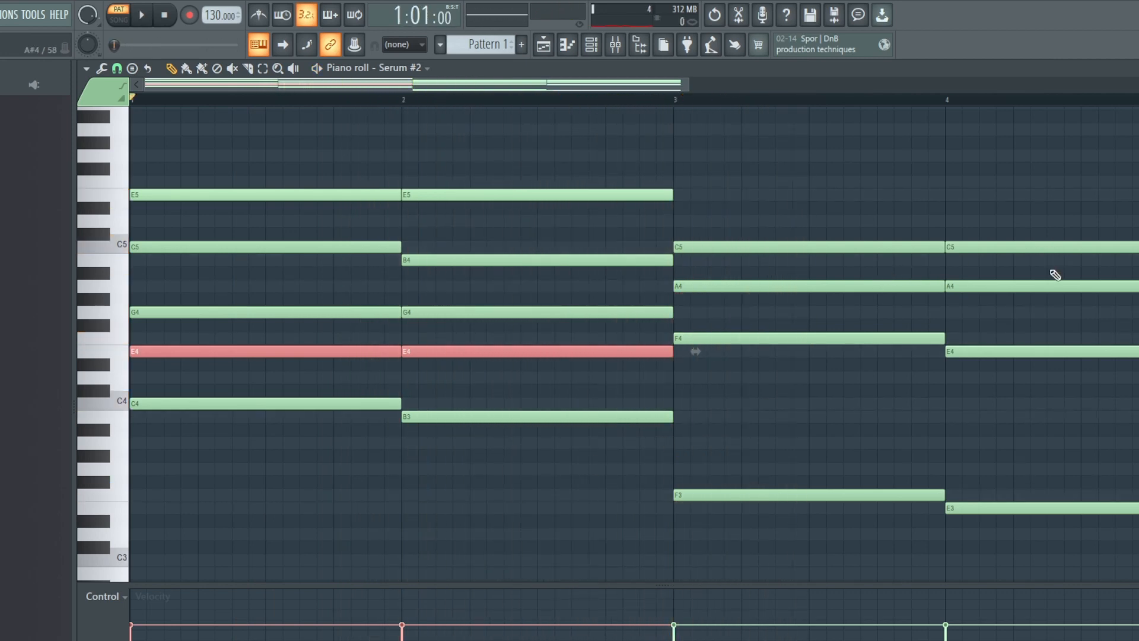
Step: Play back the octave-layered chords and examine their low-frequency content in SPAN on Insert 5
left_click_drag(1049, 267, 852, 408)
left_click_drag(555, 538, 251, 499)
key("Delete")
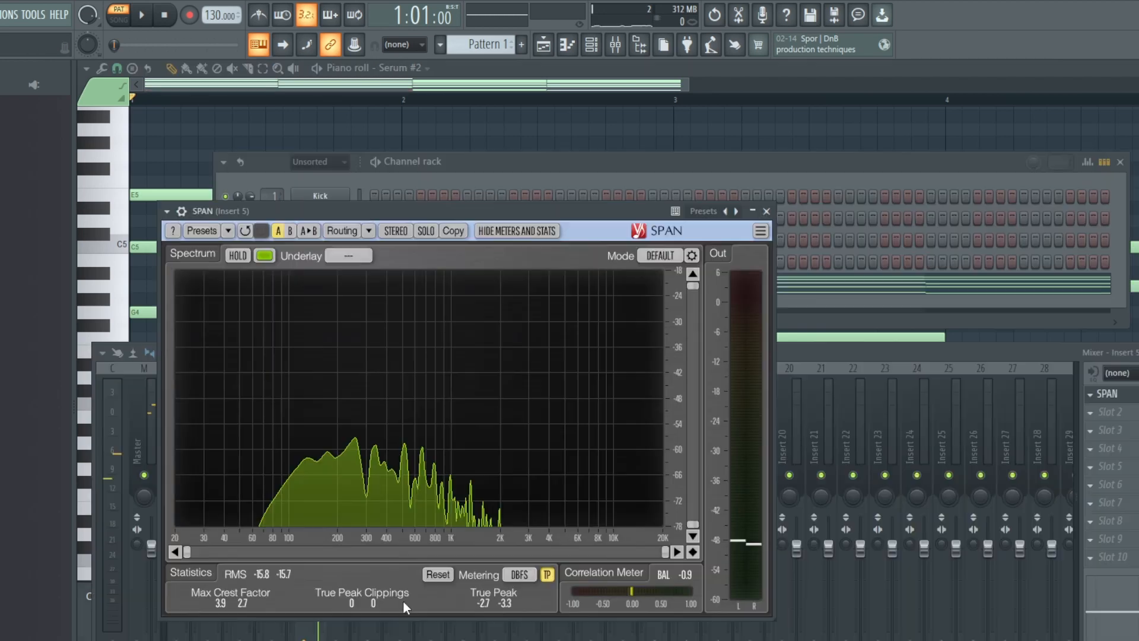
key("space")
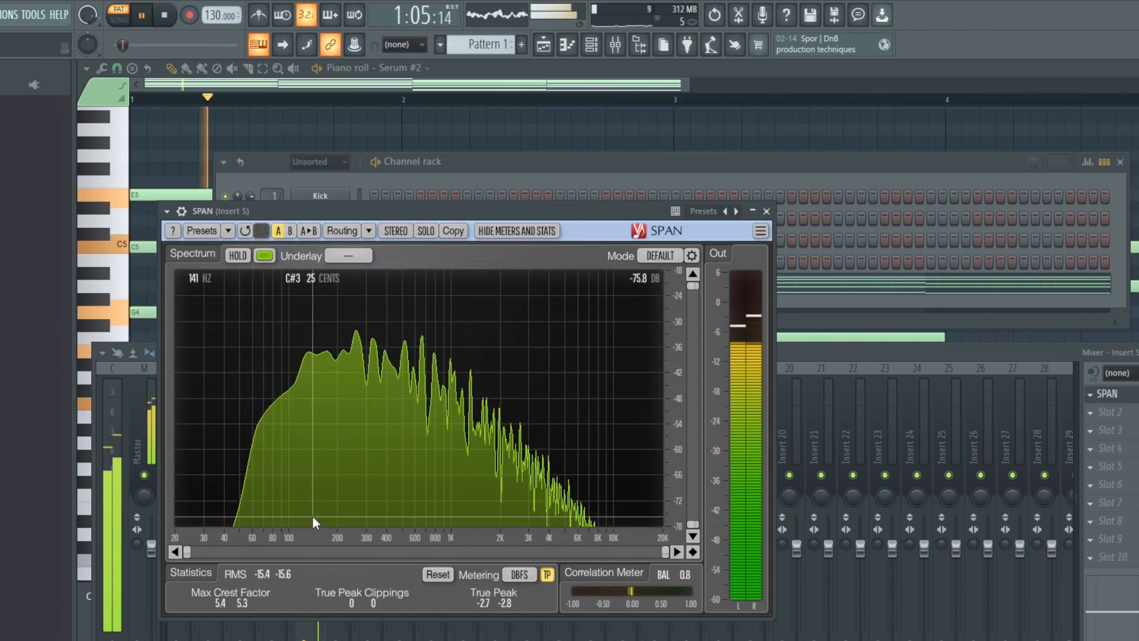
key("space")
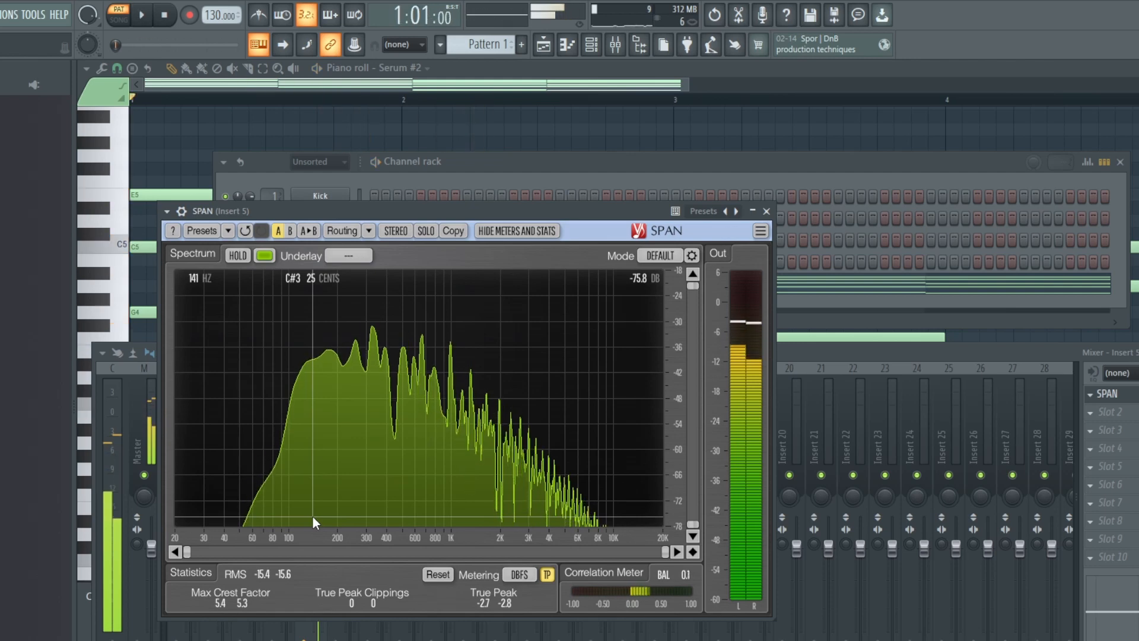